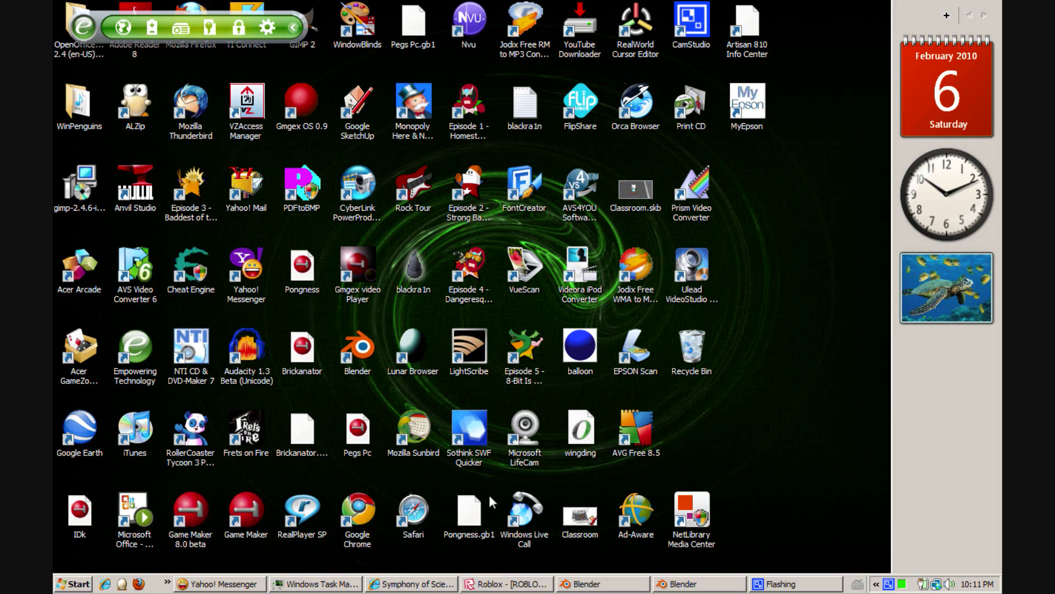
# - Switch to Internet Explorer and search the web for "blender"
pyautogui.click(428, 584)
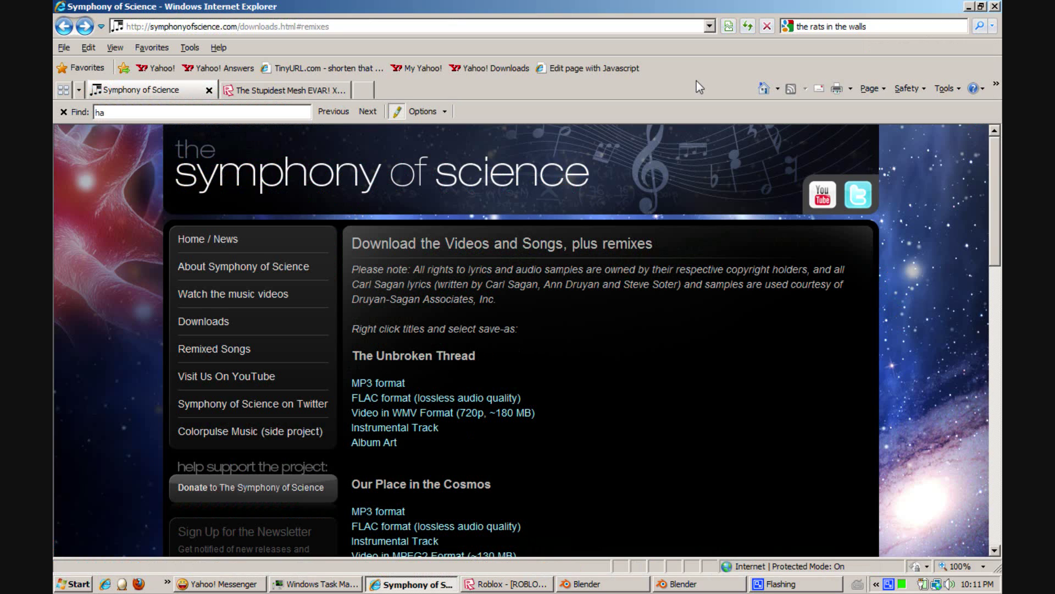
pyautogui.click(865, 27)
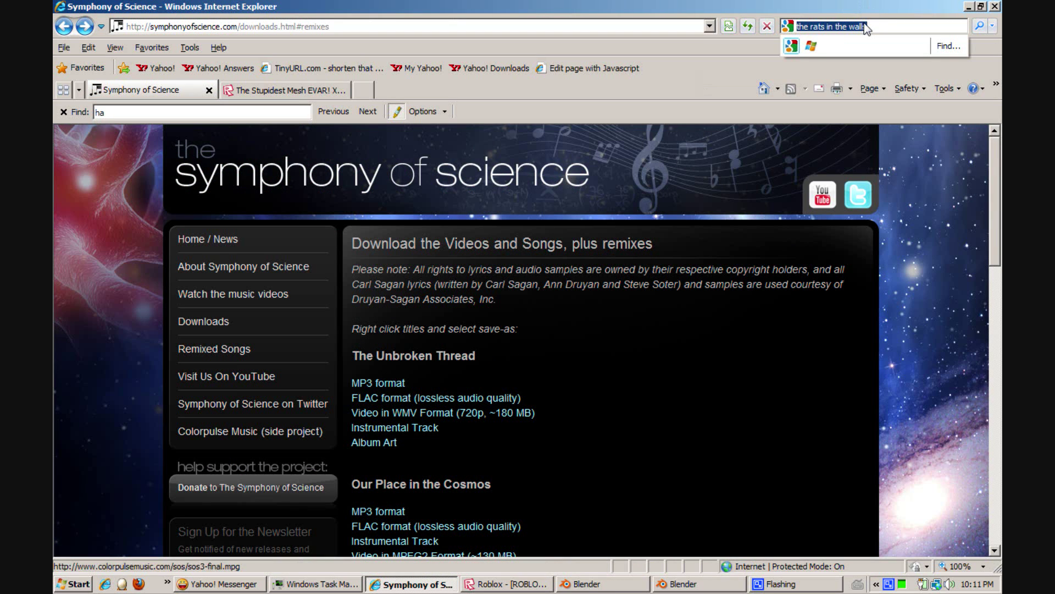
pyautogui.press('BackSpace')
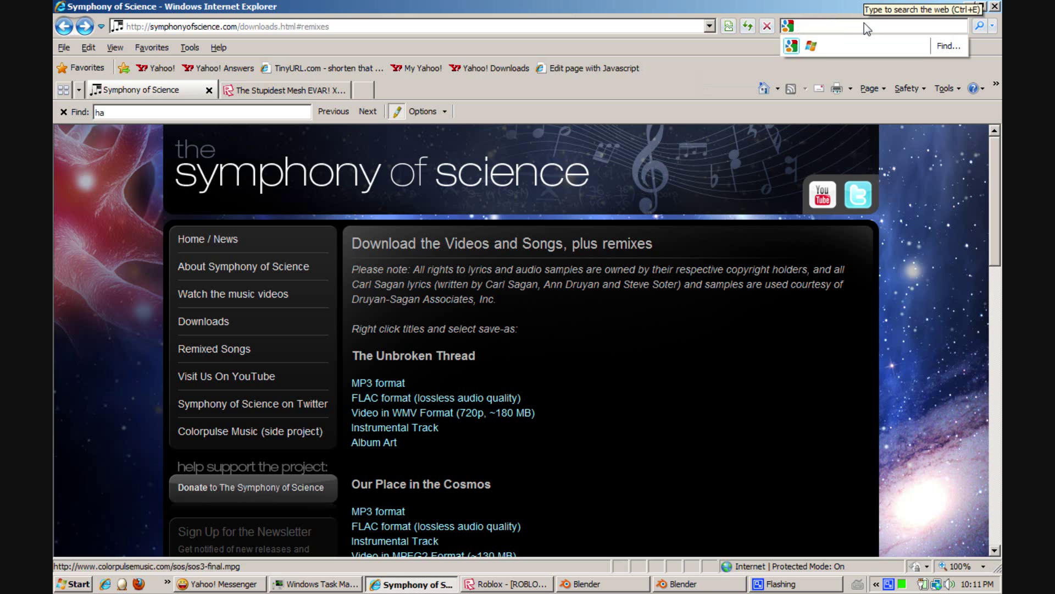
pyautogui.write('blender')
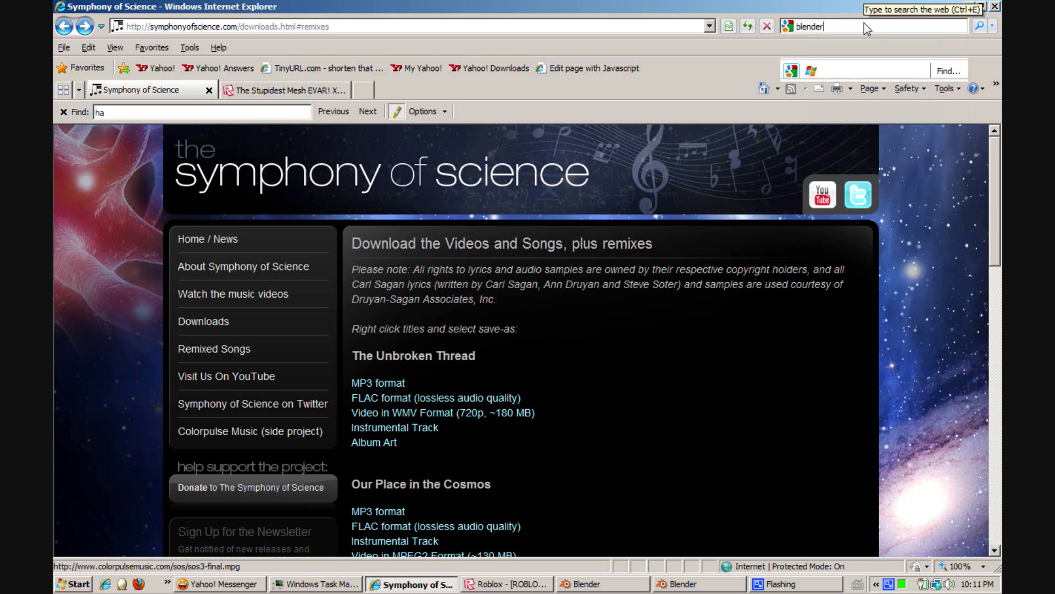
pyautogui.press('Return')
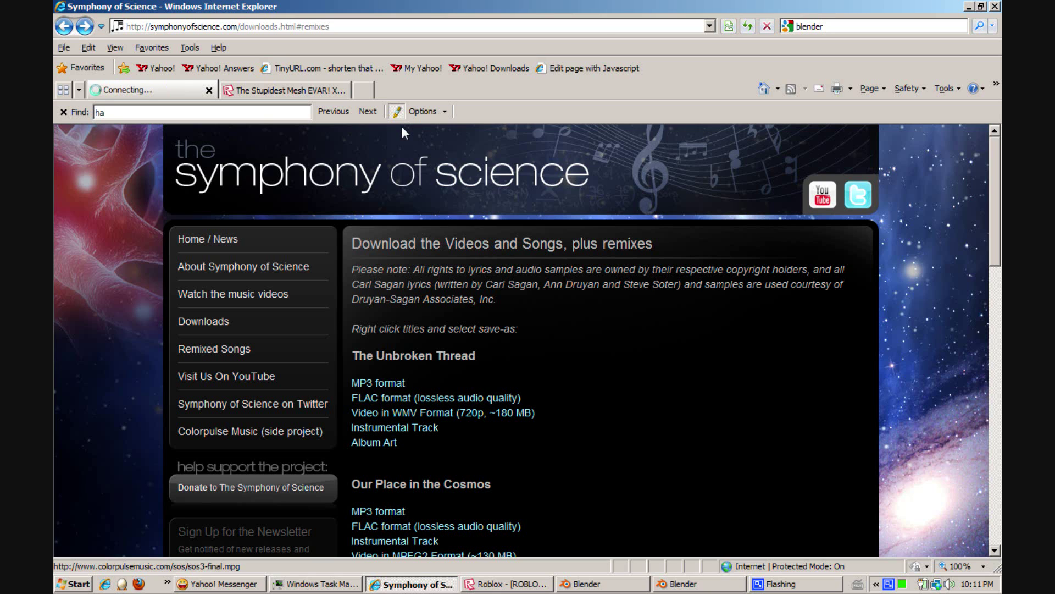
pyautogui.press('Return')
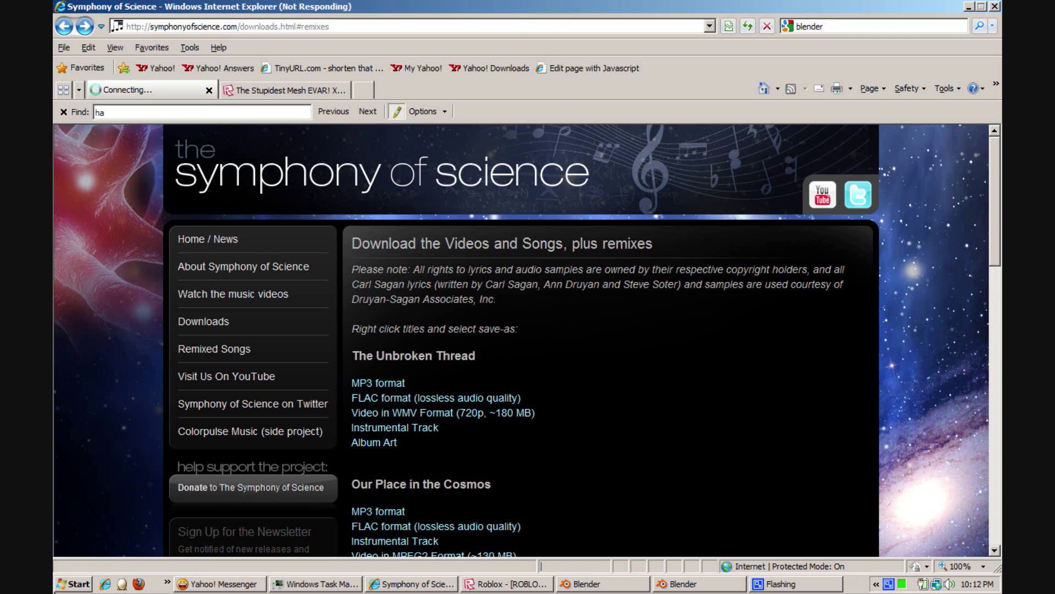
pyautogui.press('super')
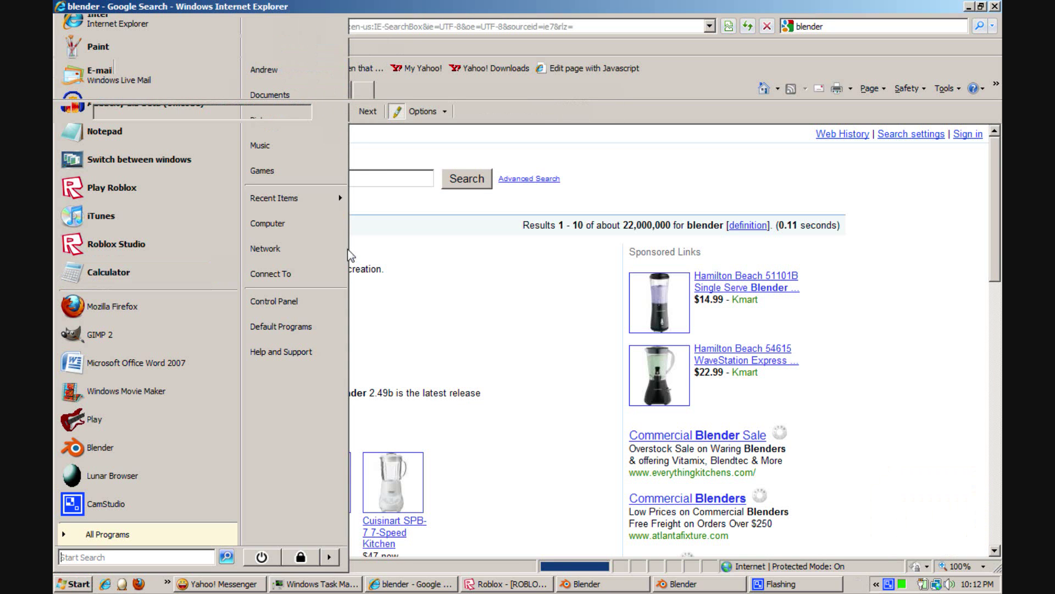
pyautogui.click(383, 176)
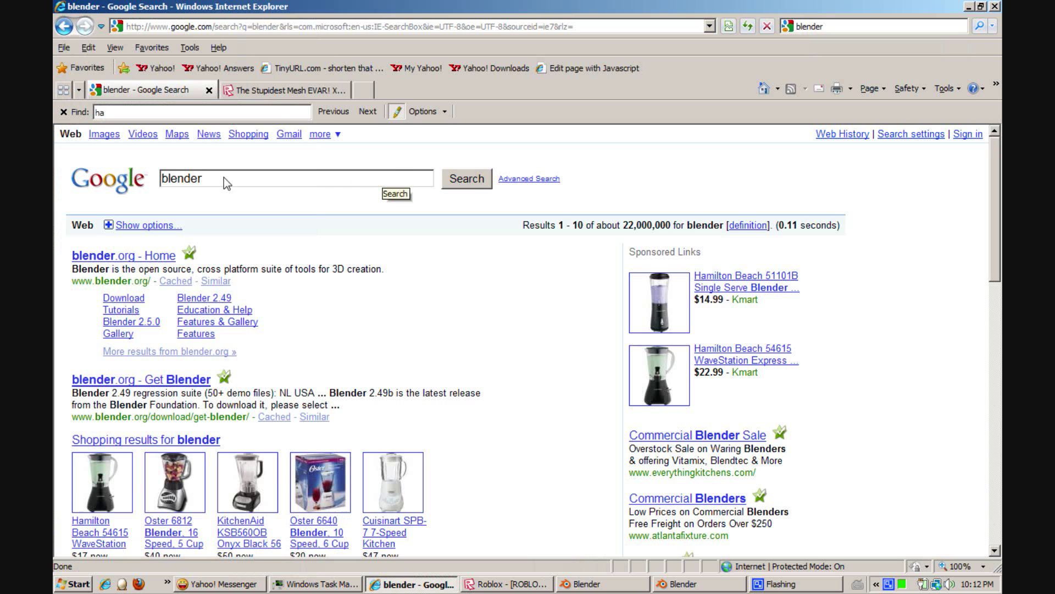
# - Search Google for "anim8or", open the Anim8or site from the results and enter its main welcome page
pyautogui.moveTo(223, 177); pyautogui.dragTo(112, 172)
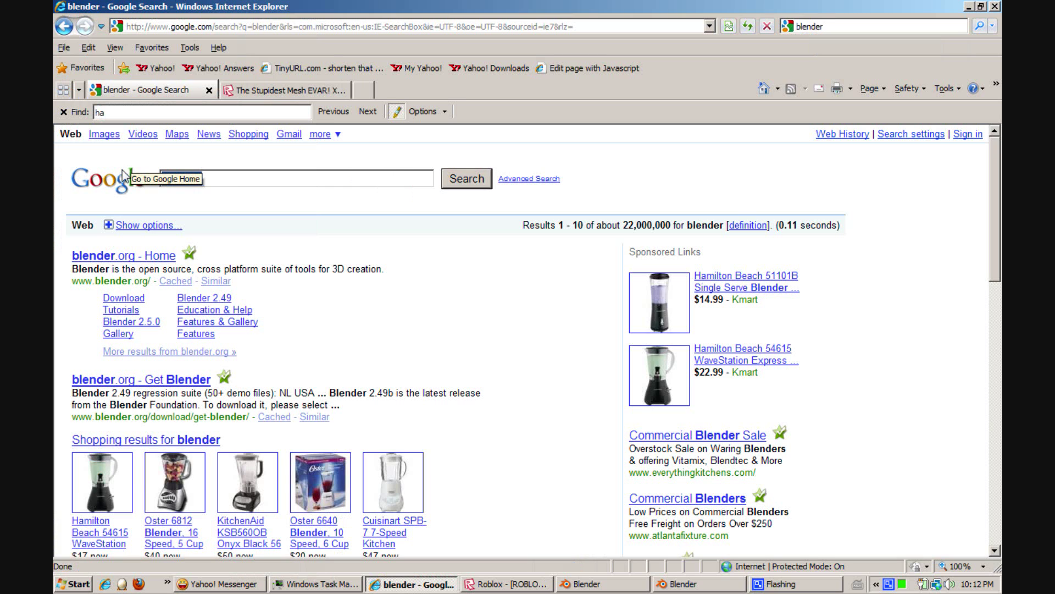
pyautogui.write('anim8')
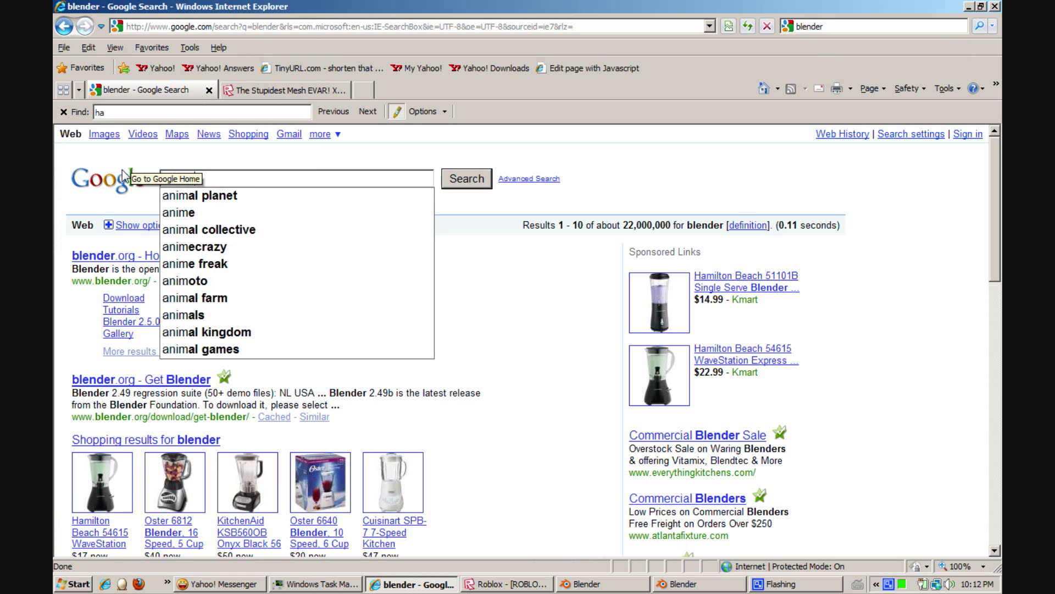
pyautogui.write('or')
pyautogui.press('Return')
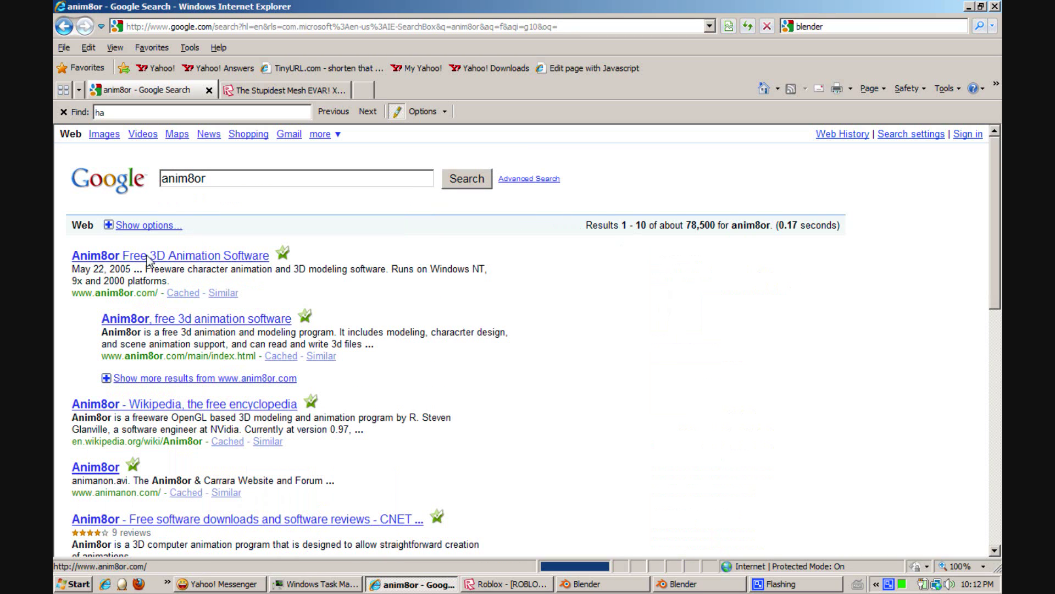
pyautogui.click(149, 257)
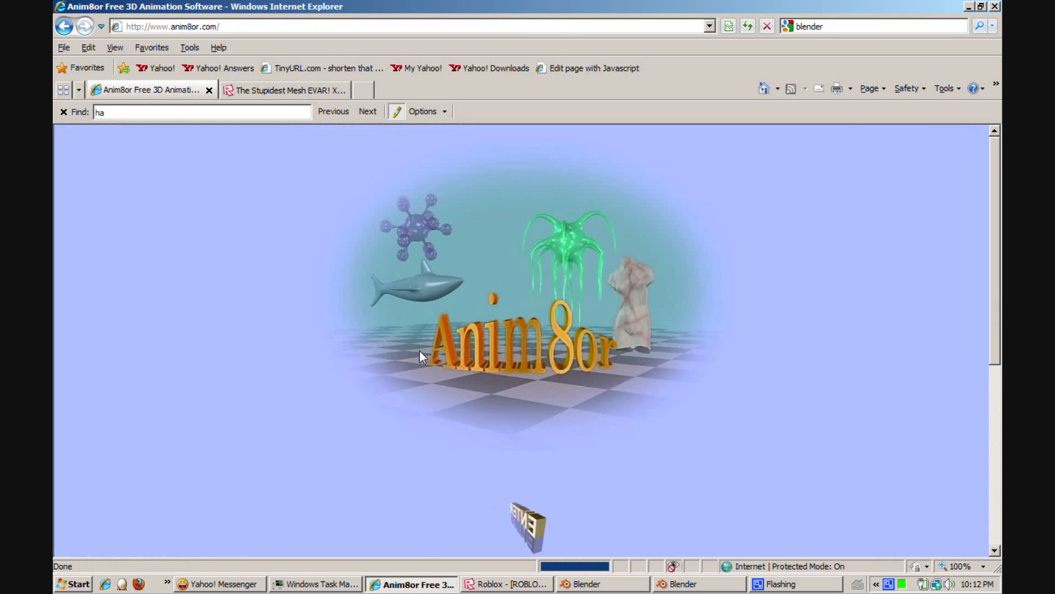
pyautogui.click(533, 518)
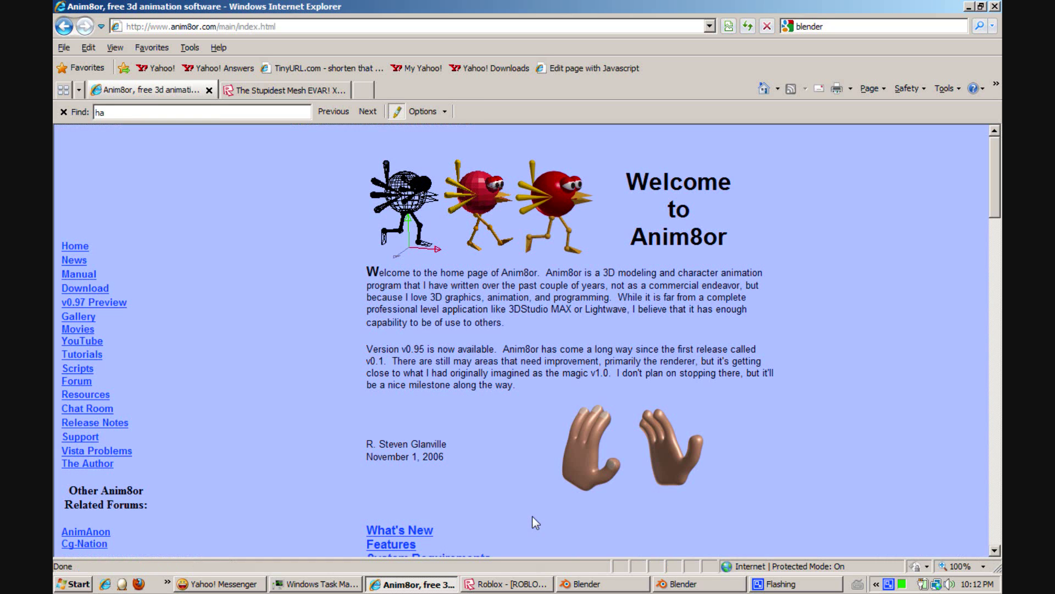
# - Look through the Anim8or main page, examining the introduction and the What's New list
pyautogui.scroll(-3, 512, 417)
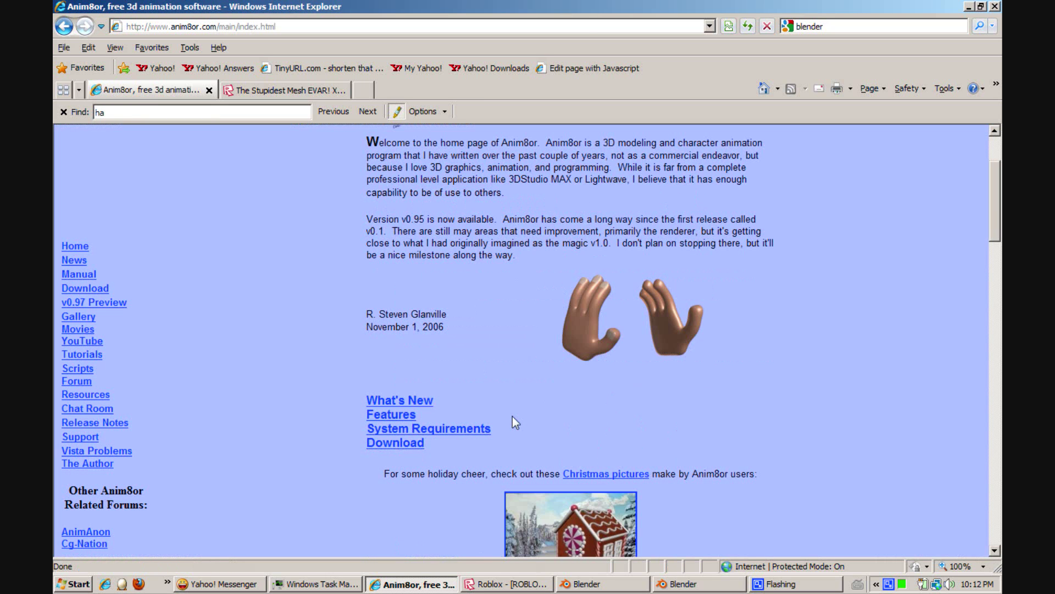
pyautogui.scroll(-5, 512, 416)
pyautogui.scroll(-6, 512, 417)
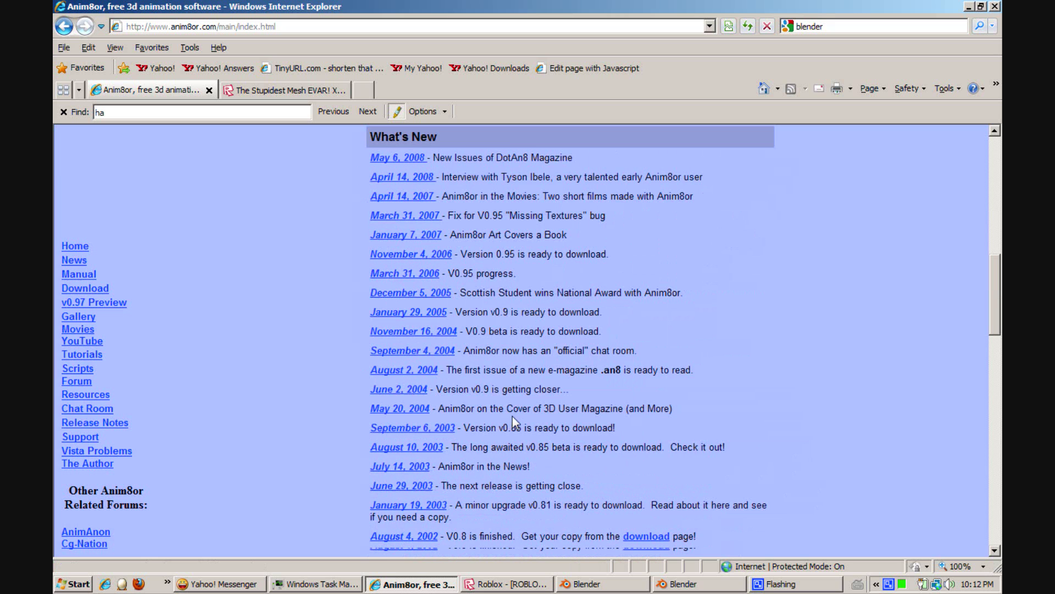
pyautogui.scroll(4, 512, 416)
pyautogui.scroll(10, 513, 417)
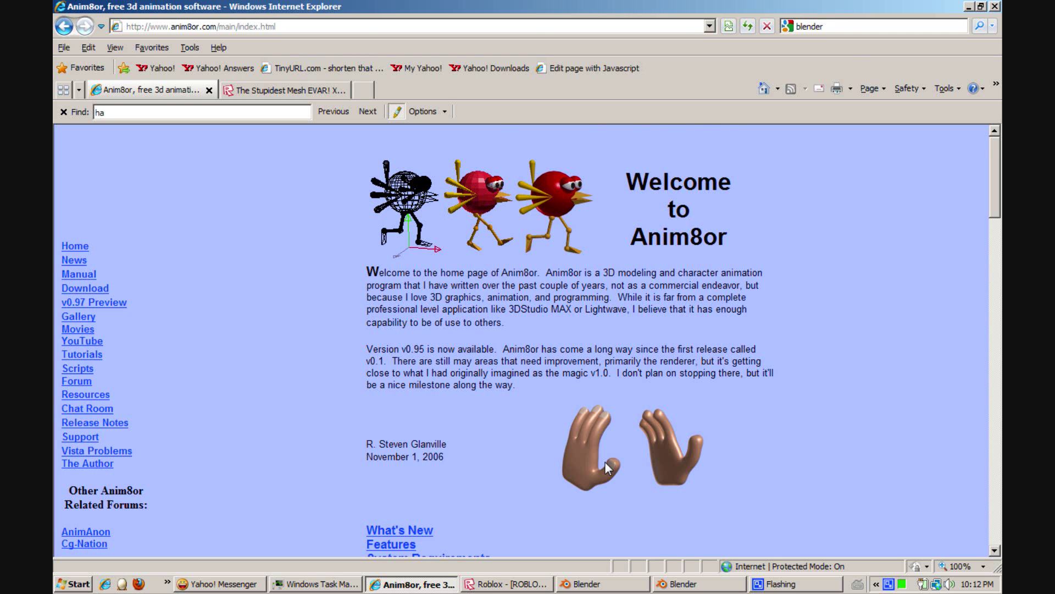
pyautogui.scroll(-3, 605, 462)
pyautogui.scroll(-7, 605, 464)
pyautogui.scroll(-8, 605, 463)
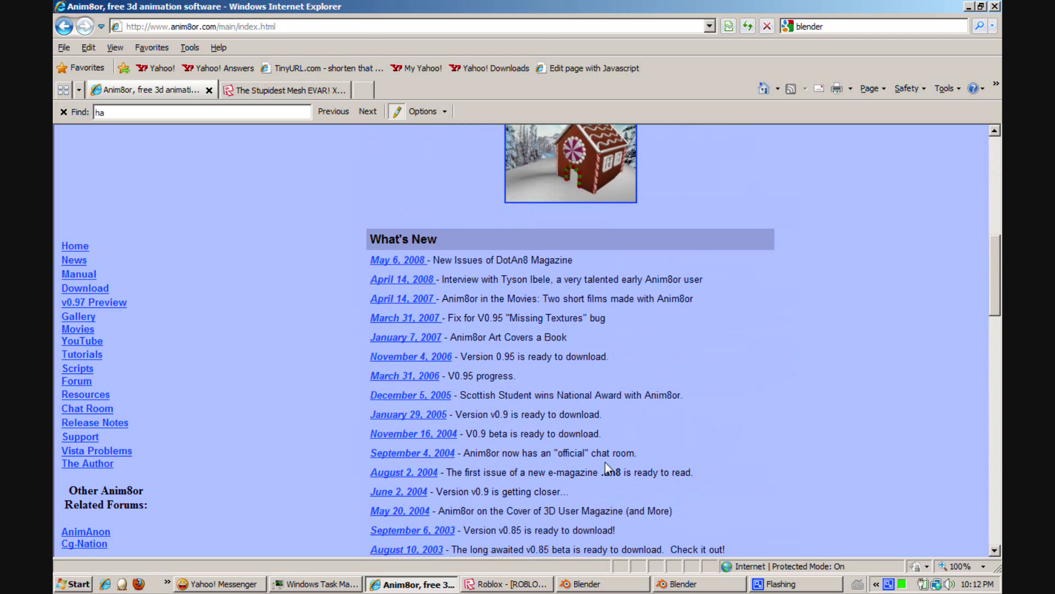
pyautogui.scroll(6, 605, 463)
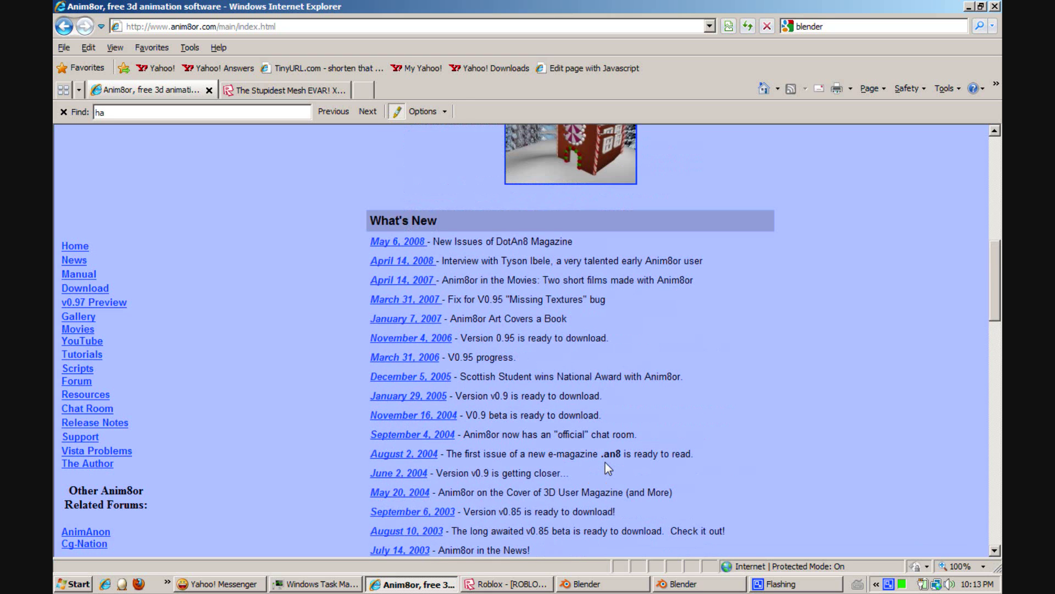
pyautogui.scroll(10, 605, 463)
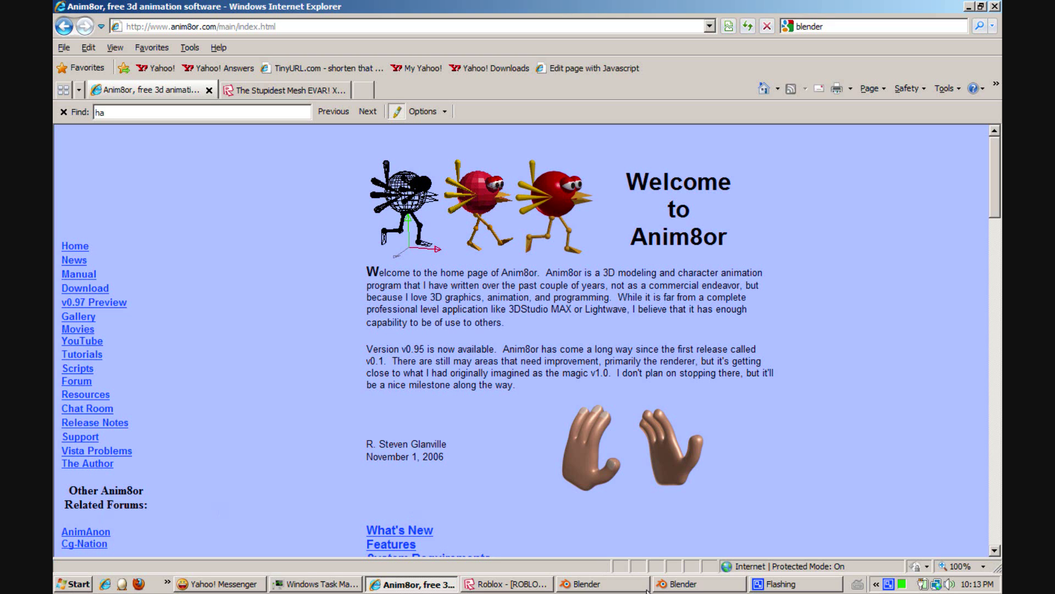
# - Switch to the Blender scene window and delete the default cube
pyautogui.click(643, 584)
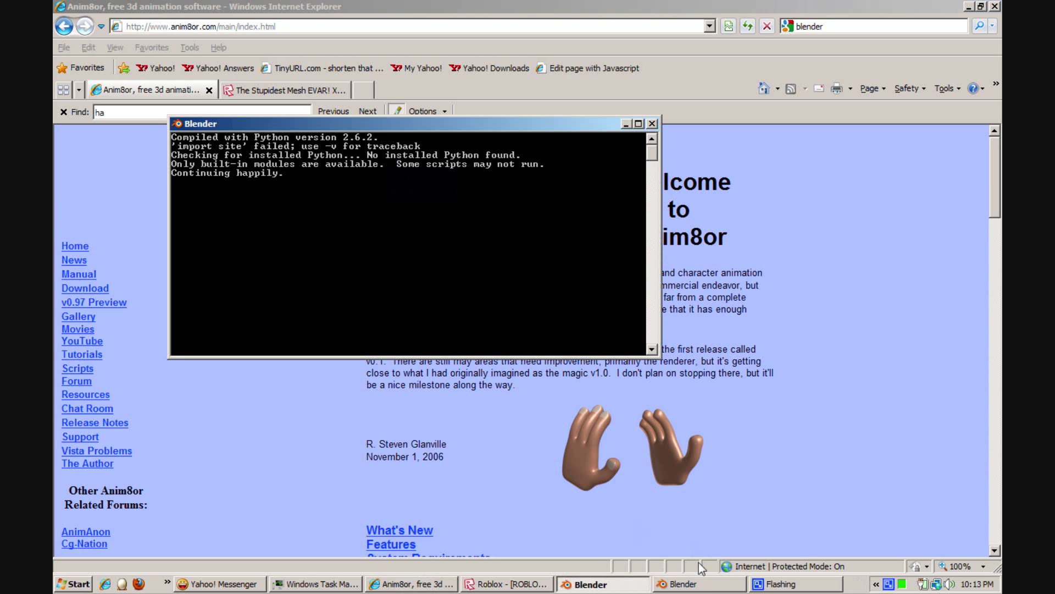
pyautogui.click(698, 584)
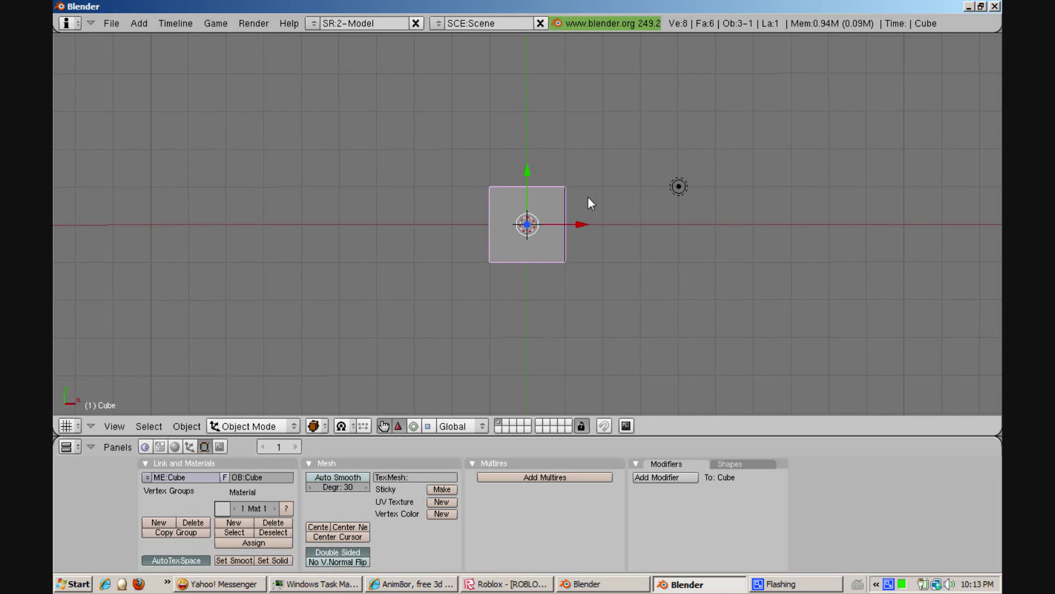
pyautogui.moveTo(589, 200); pyautogui.dragTo(616, 110, button='middle')
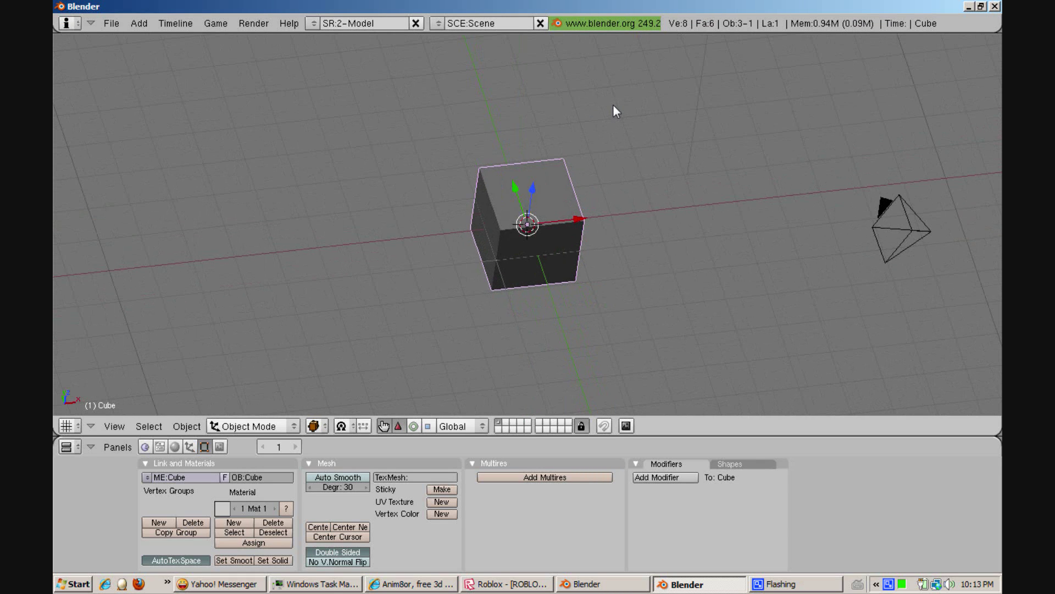
pyautogui.press('x')
pyautogui.click(612, 104)
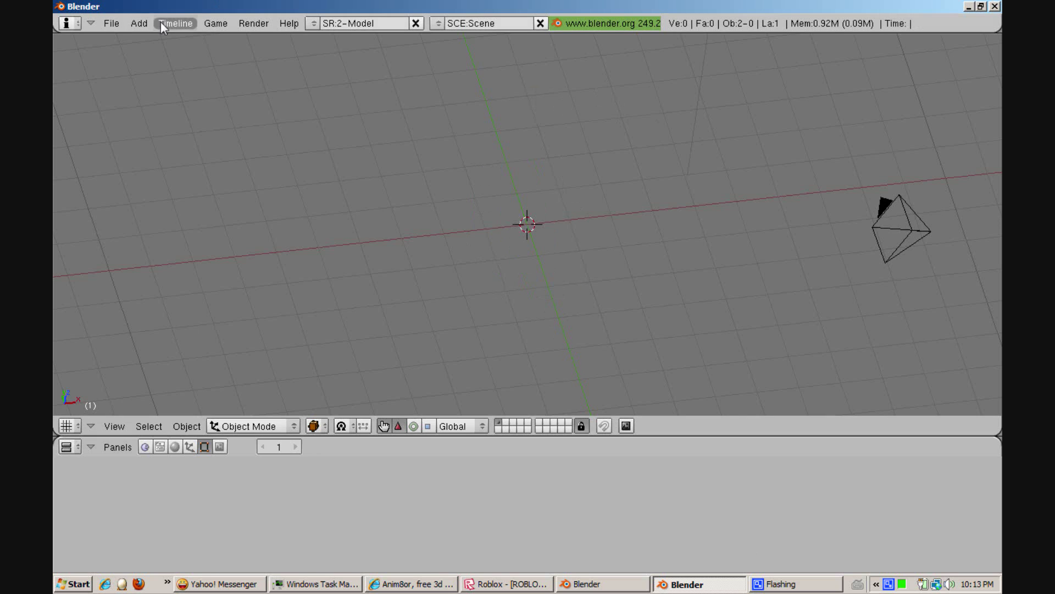
# - Add a NURBS Sphere surface at the 3D cursor in the empty scene
pyautogui.click(139, 23)
pyautogui.moveTo(206, 40)
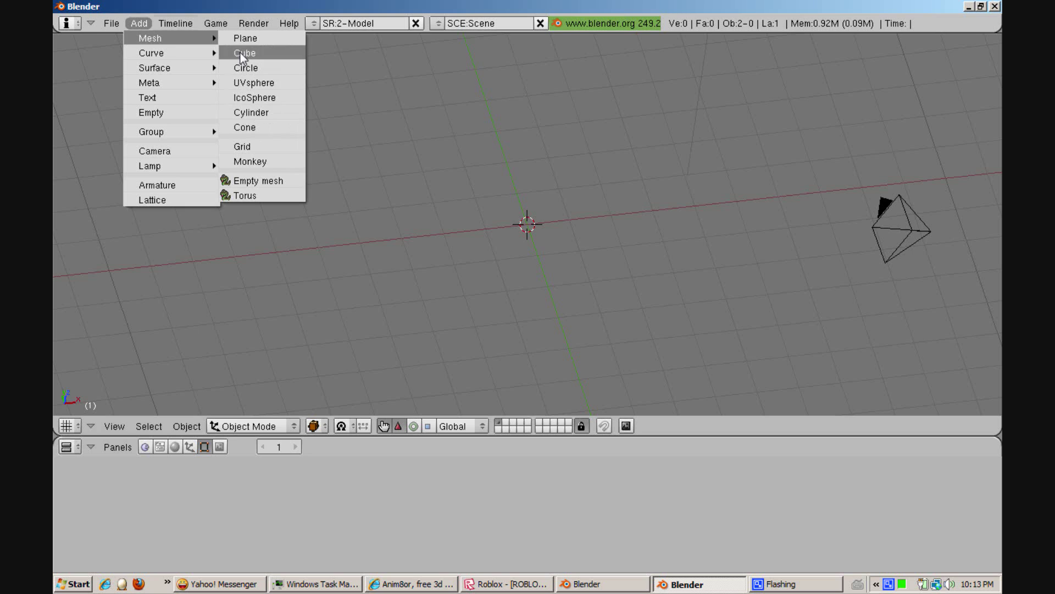
pyautogui.moveTo(201, 69)
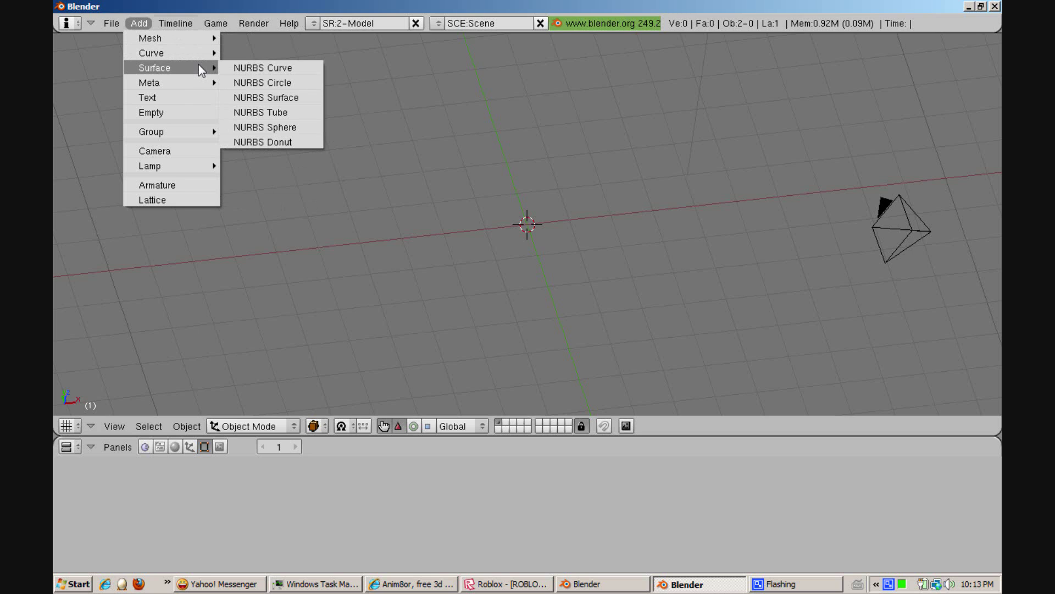
pyautogui.press('Escape')
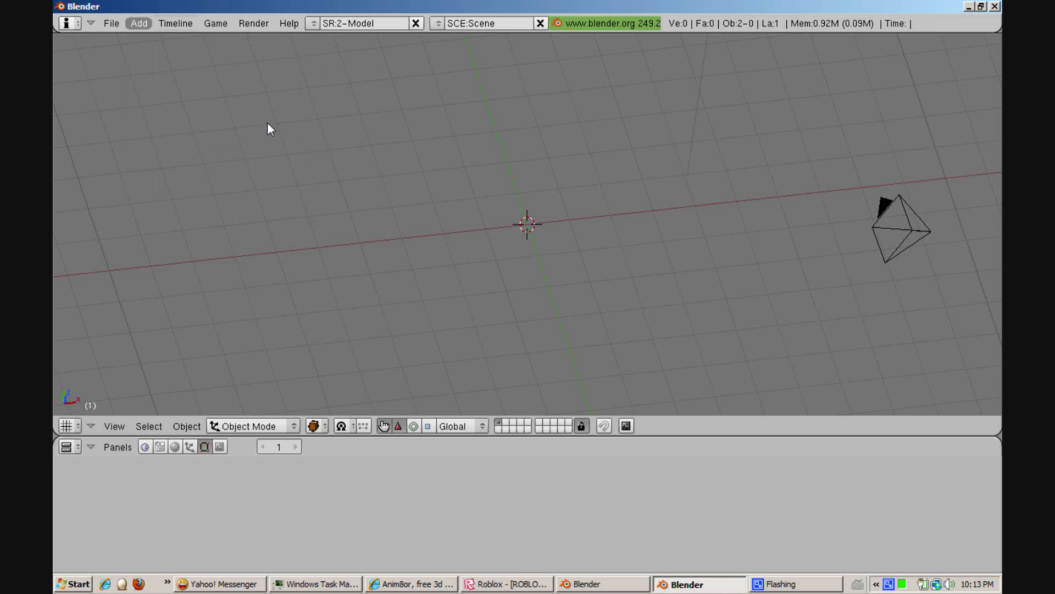
# - Put the NURBS sphere in Edit Mode and pull an upper control point far outward along positive X
pyautogui.click(268, 427)
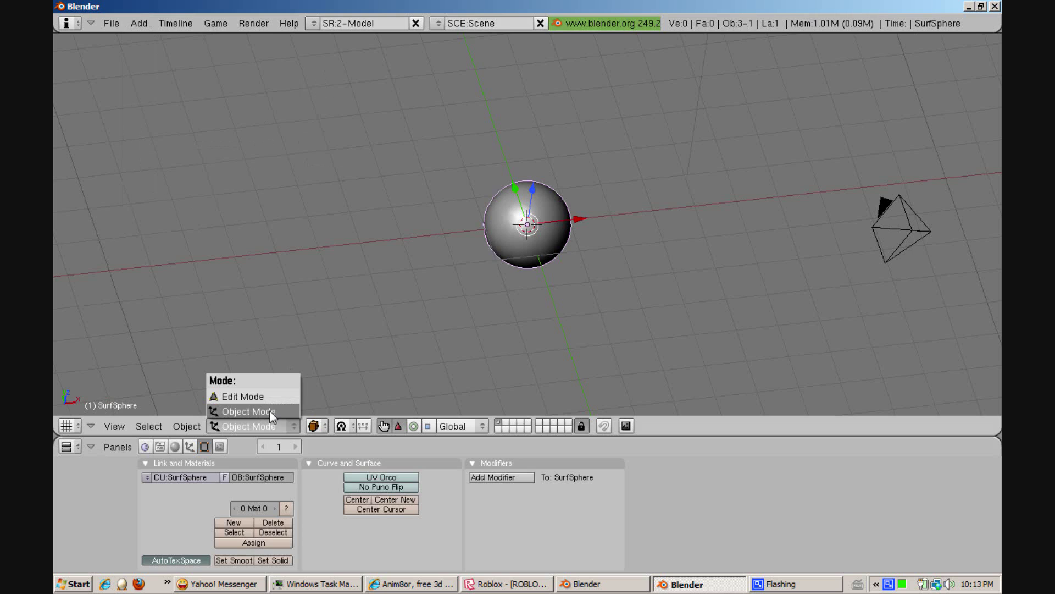
pyautogui.click(245, 396)
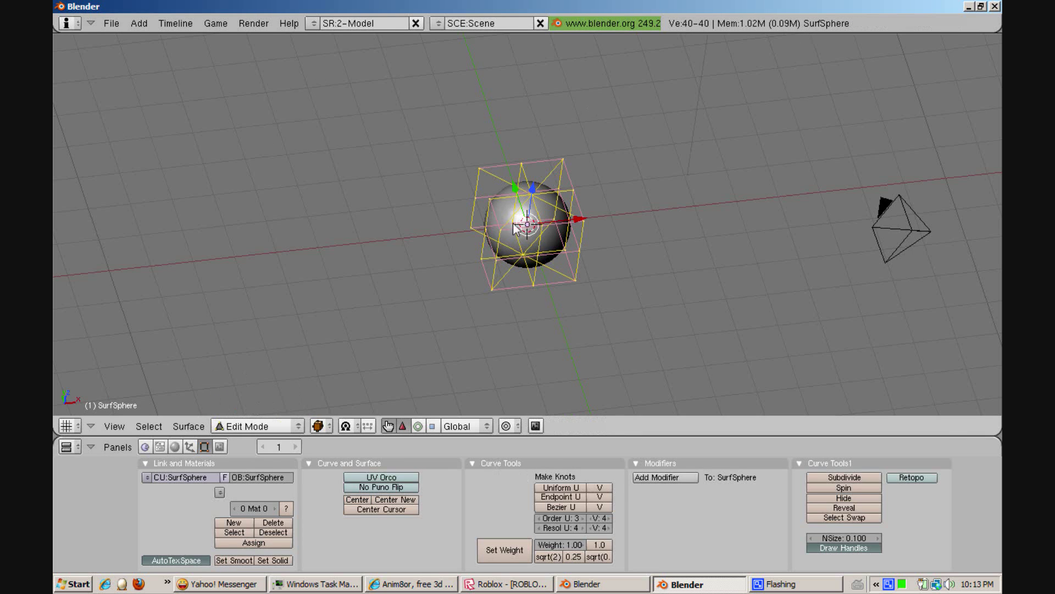
pyautogui.rightClick(574, 190)
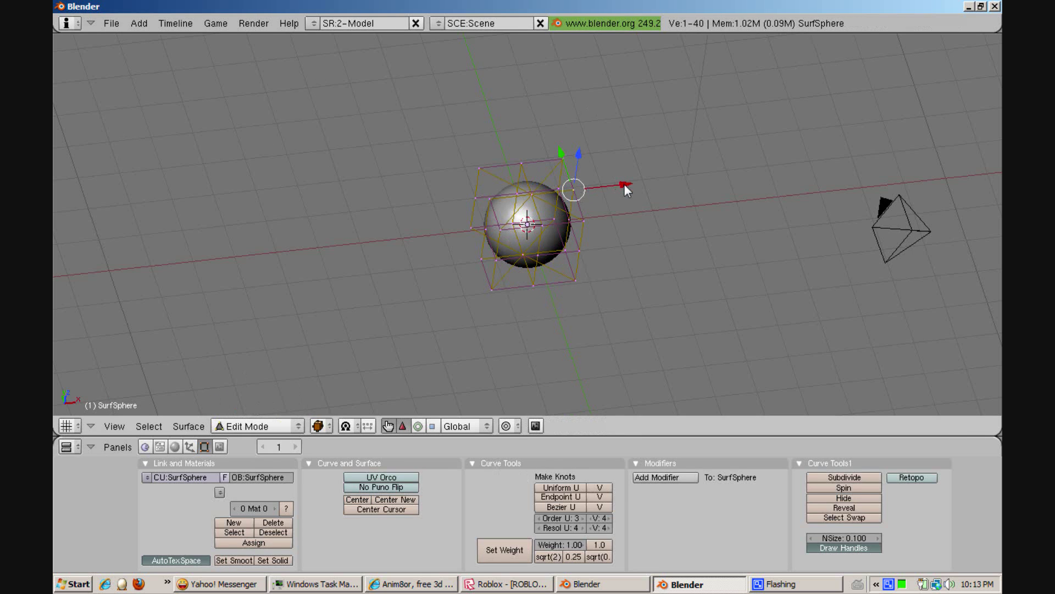
pyautogui.moveTo(624, 183); pyautogui.dragTo(849, 236)
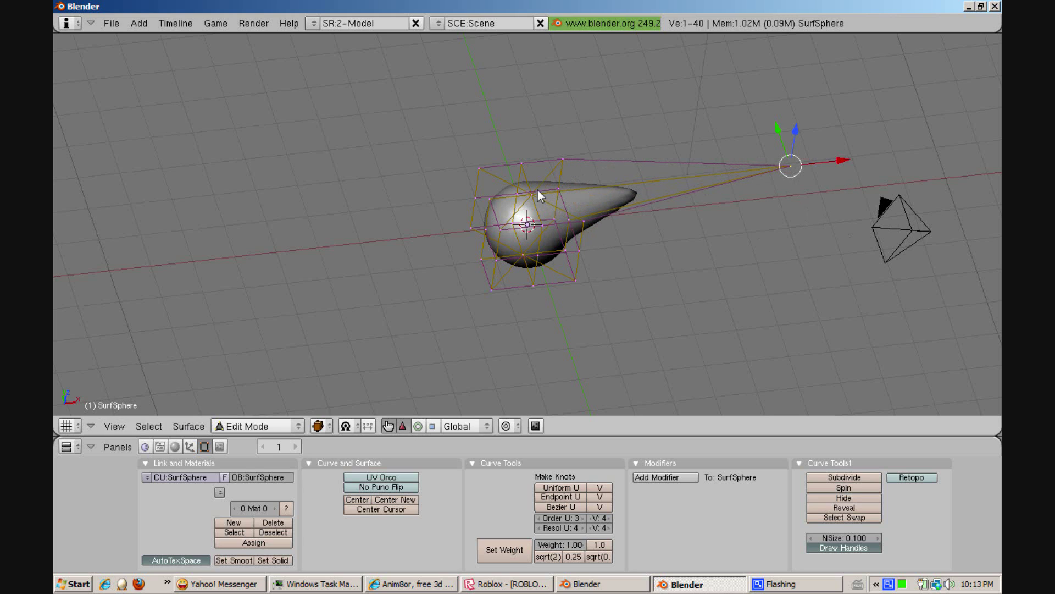
# - Pull the opposite upper control point far outward along negative X and lower it along Z
pyautogui.rightClick(489, 198)
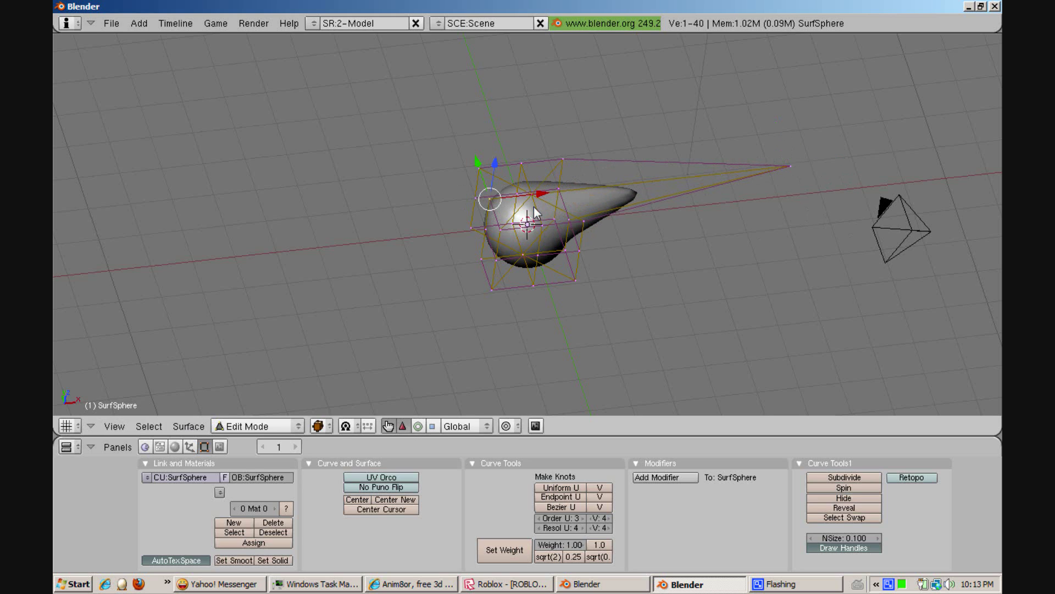
pyautogui.moveTo(544, 203); pyautogui.dragTo(388, 213)
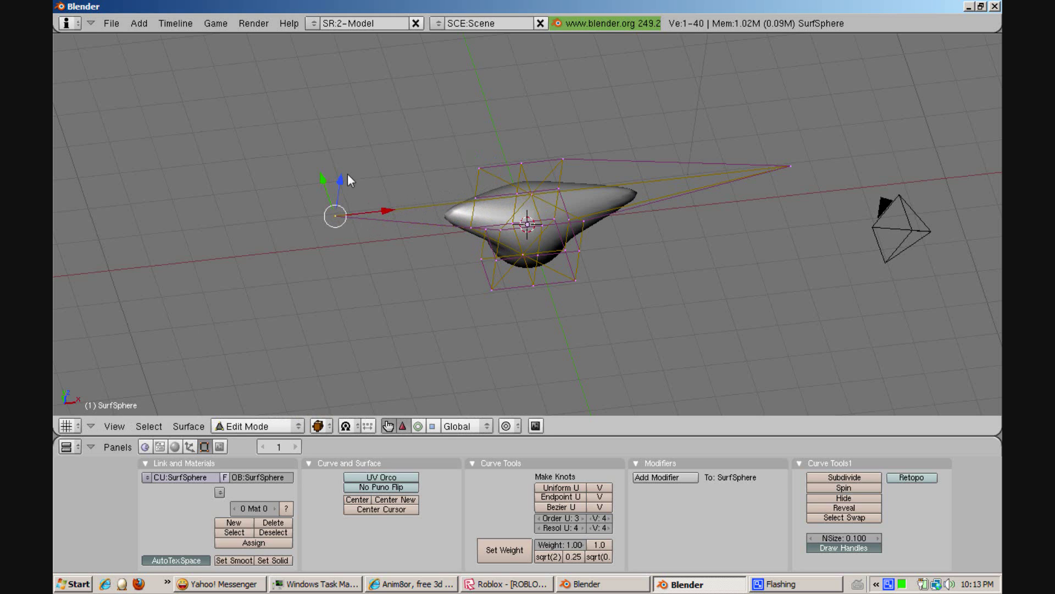
pyautogui.moveTo(339, 181); pyautogui.dragTo(395, 330)
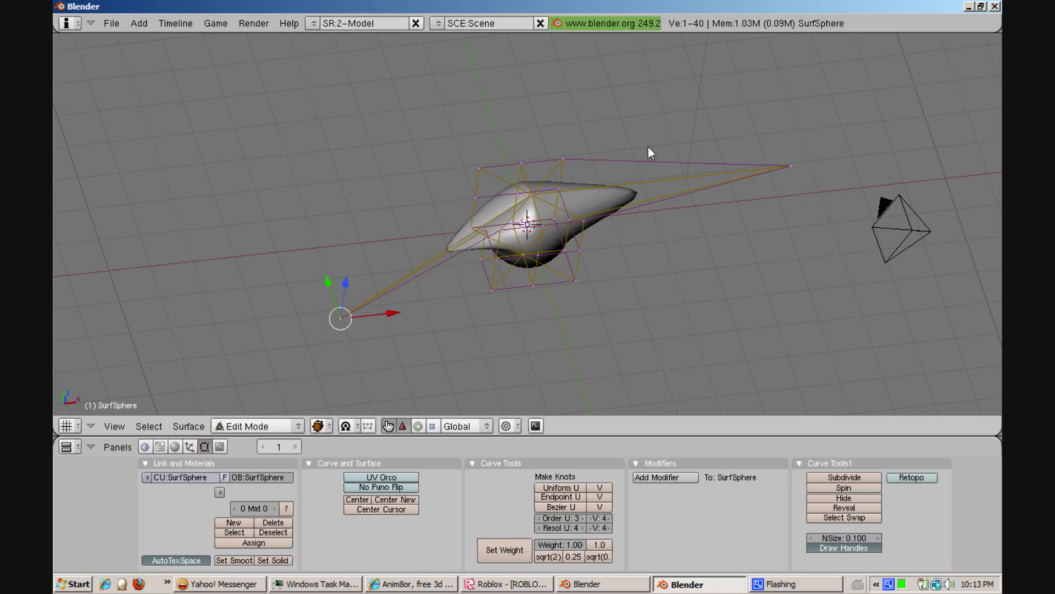
# - Lower the control point stretched along positive X down the Z axis, and return the sphere to Object Mode
pyautogui.rightClick(790, 167)
pyautogui.moveTo(797, 138); pyautogui.dragTo(766, 256)
pyautogui.moveTo(547, 239); pyautogui.dragTo(527, 249, button='middle')
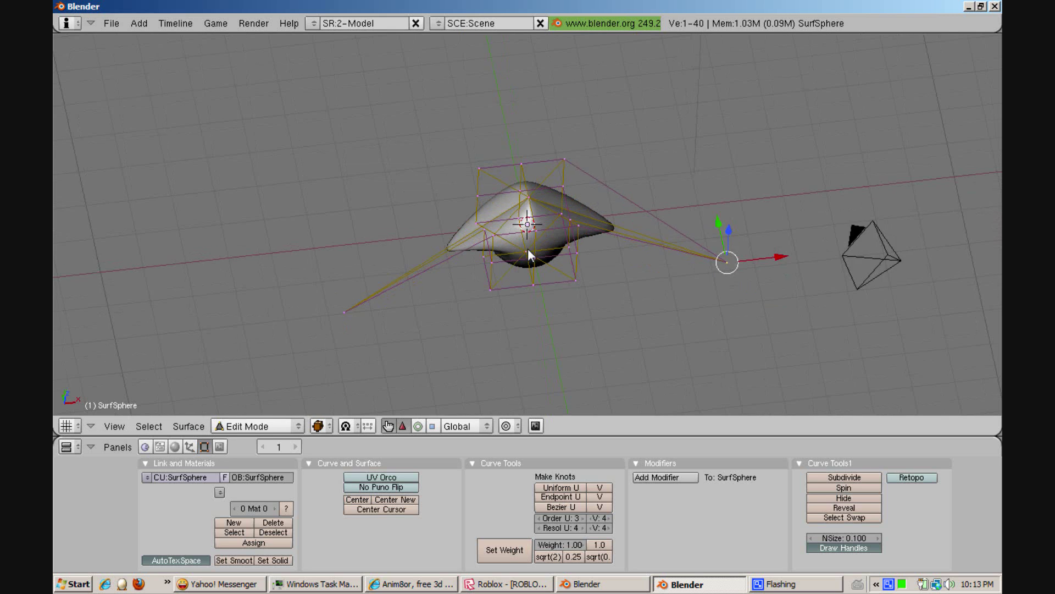
pyautogui.click(242, 427)
pyautogui.click(251, 409)
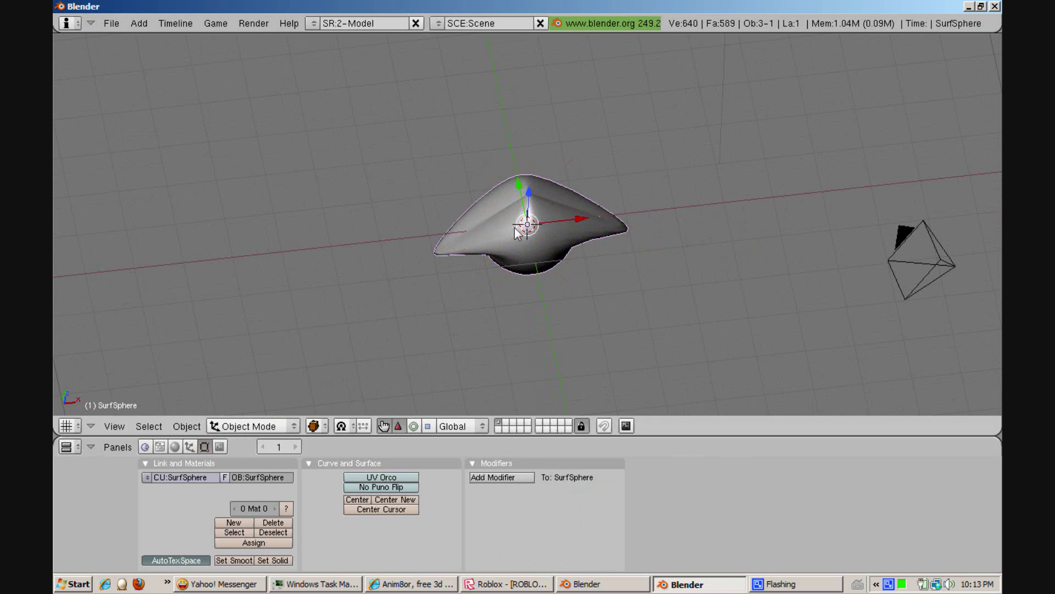
# - Start a Wavefront OBJ export of the shaped sphere and name the file test.obj
pyautogui.click(113, 23)
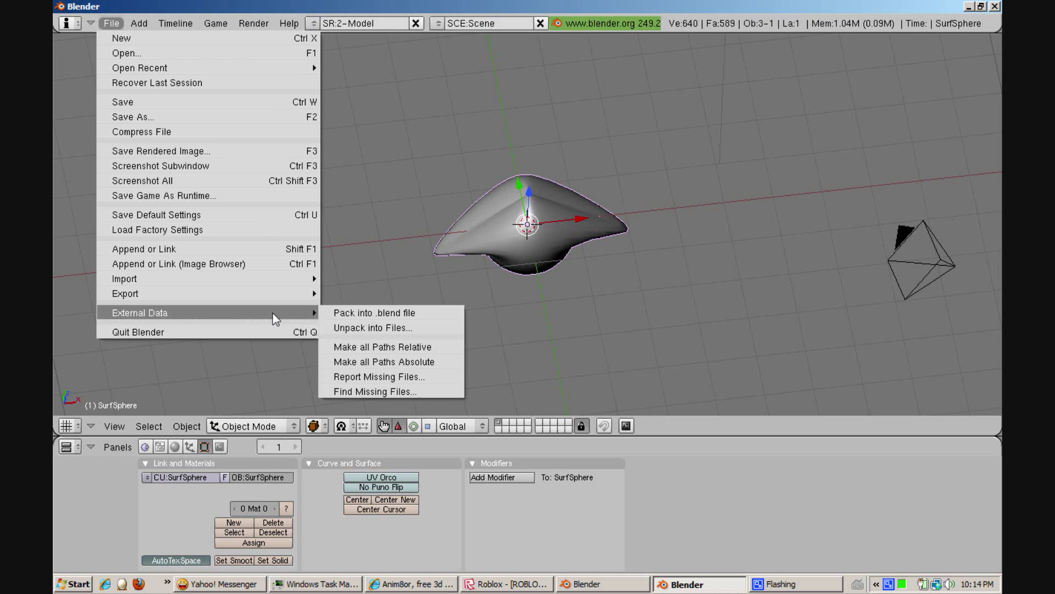
pyautogui.moveTo(273, 304)
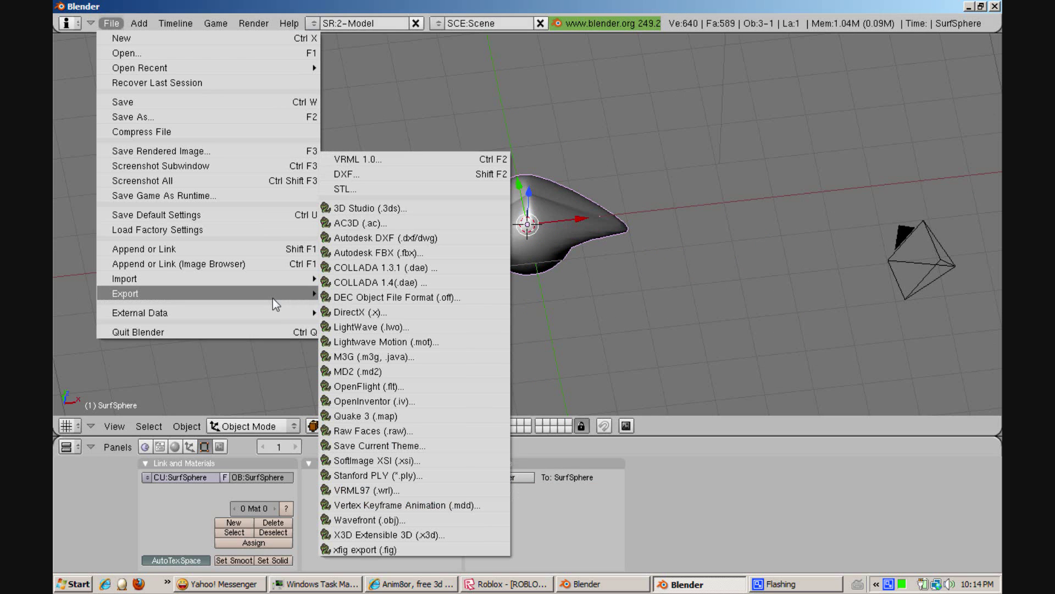
pyautogui.click(417, 519)
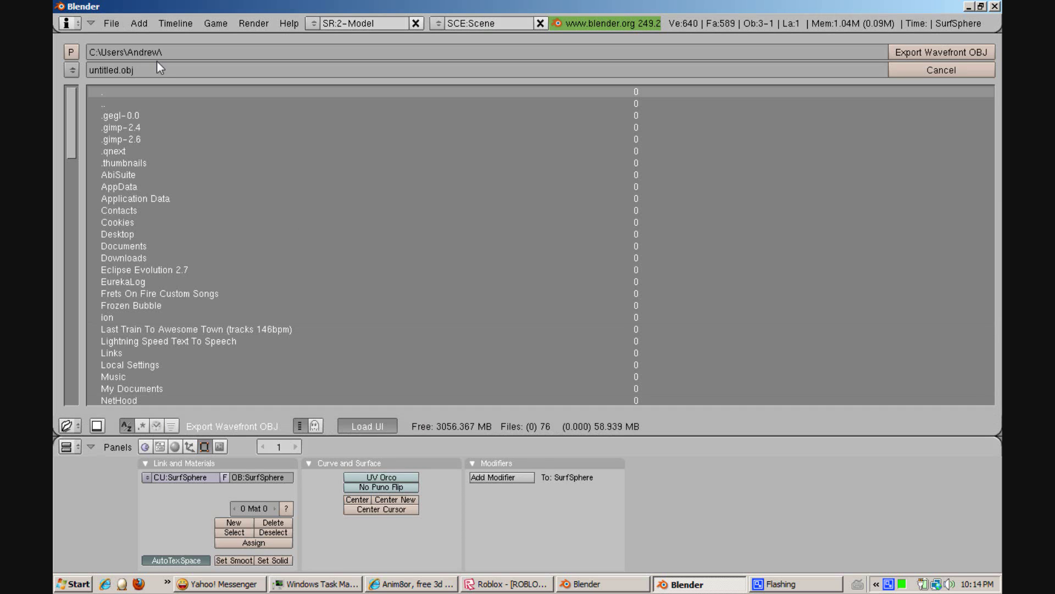
pyautogui.click(155, 75)
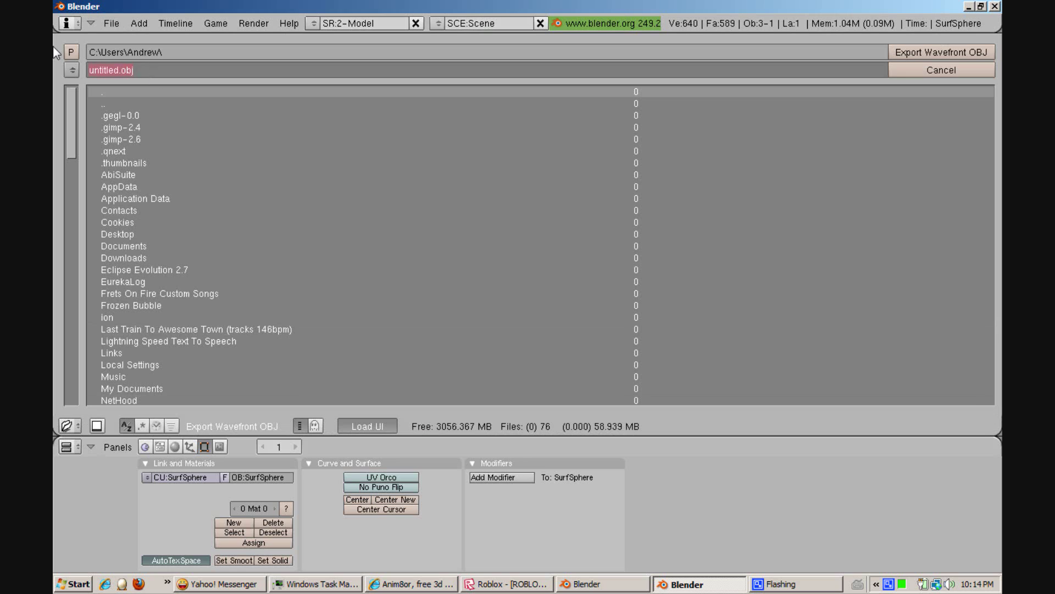
pyautogui.write('test.obj')
pyautogui.press('Return')
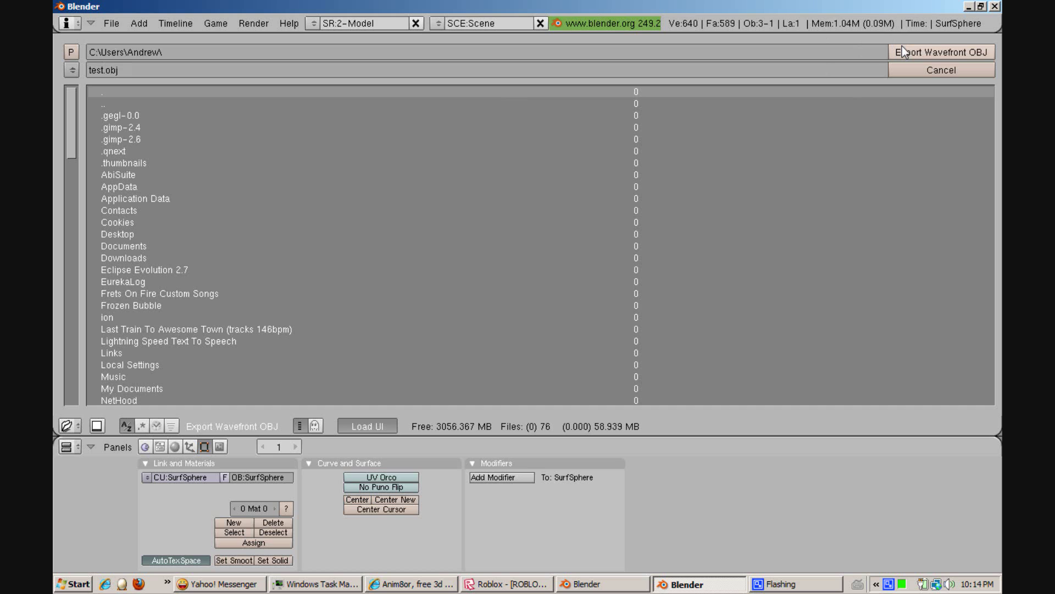
# - Export test.obj with the Blender objects written as OBJ Objects
pyautogui.click(902, 49)
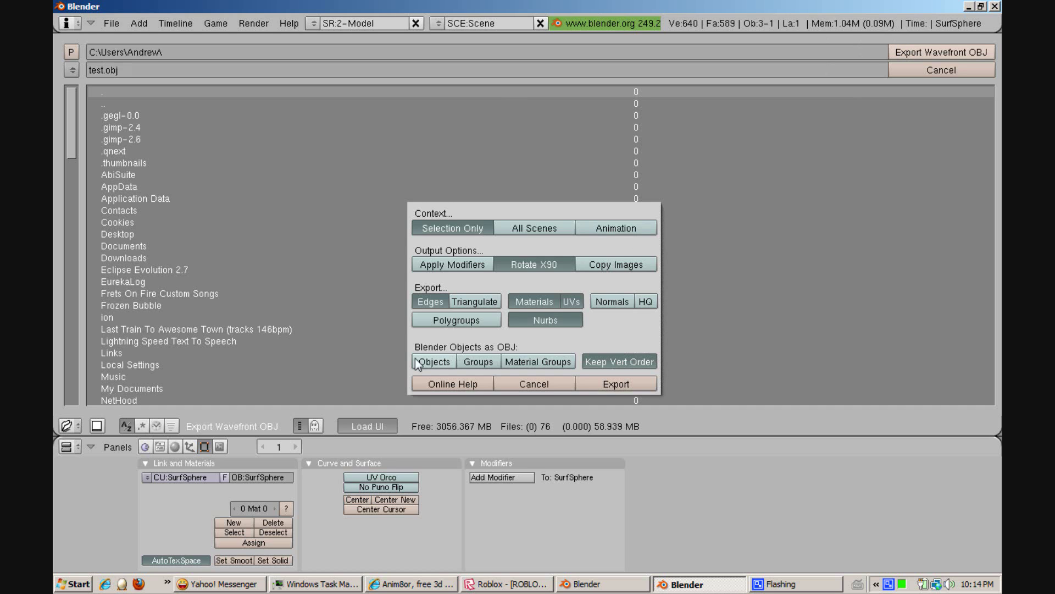
pyautogui.click(450, 363)
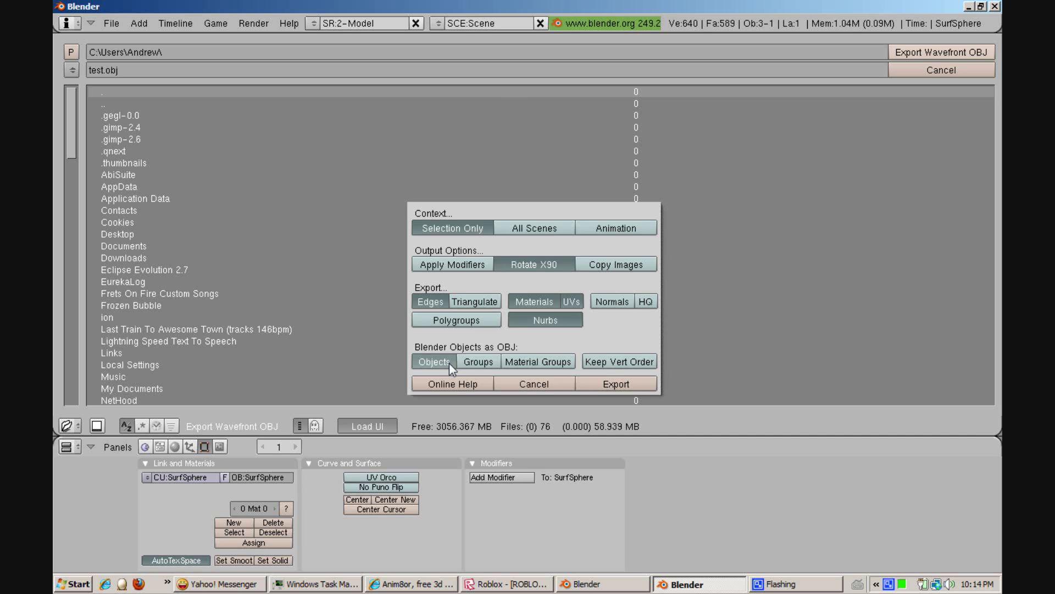
pyautogui.click(610, 383)
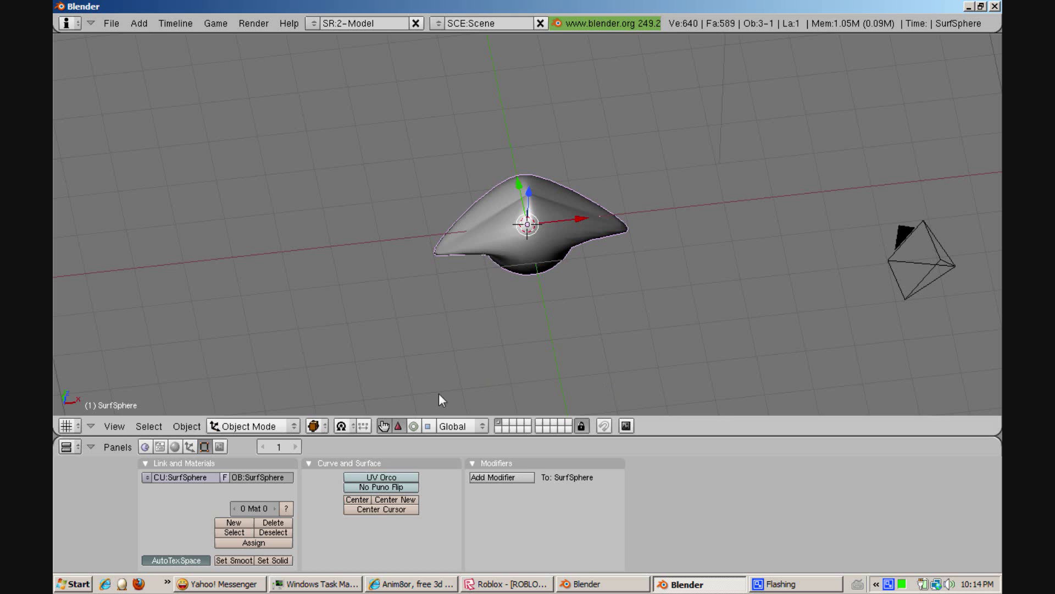
# - Open the Documents folder in Windows Explorer and find the Anim8or application
pyautogui.press('super')
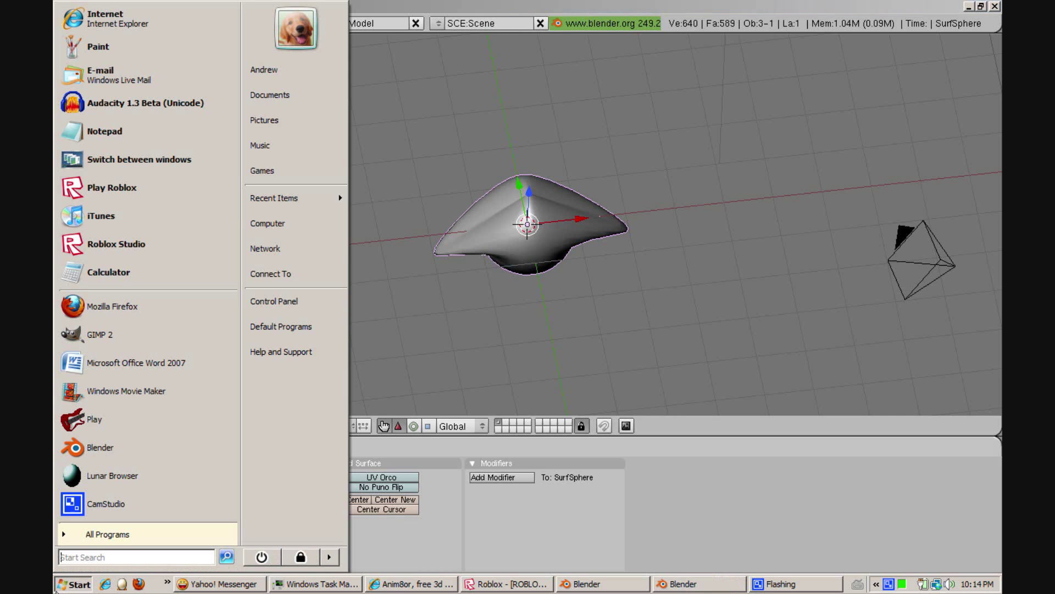
pyautogui.click(309, 75)
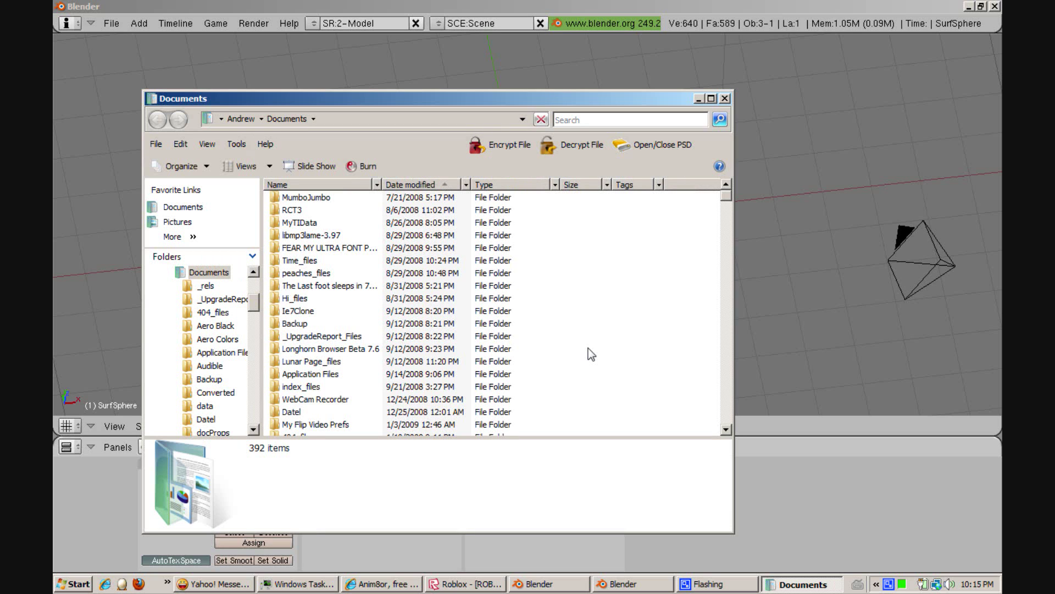
pyautogui.click(588, 347)
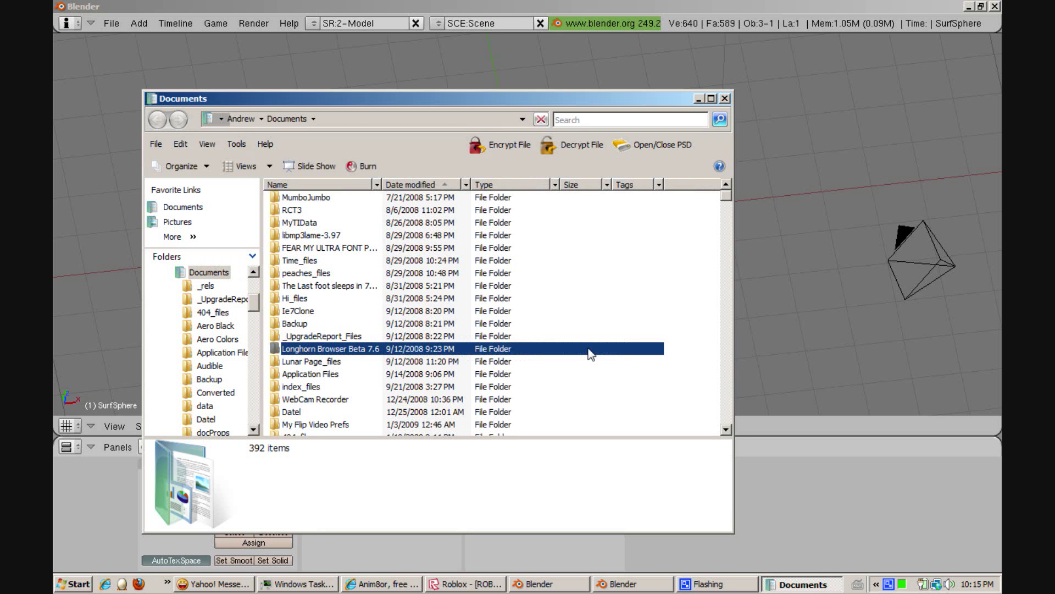
pyautogui.scroll(-6, 694, 354)
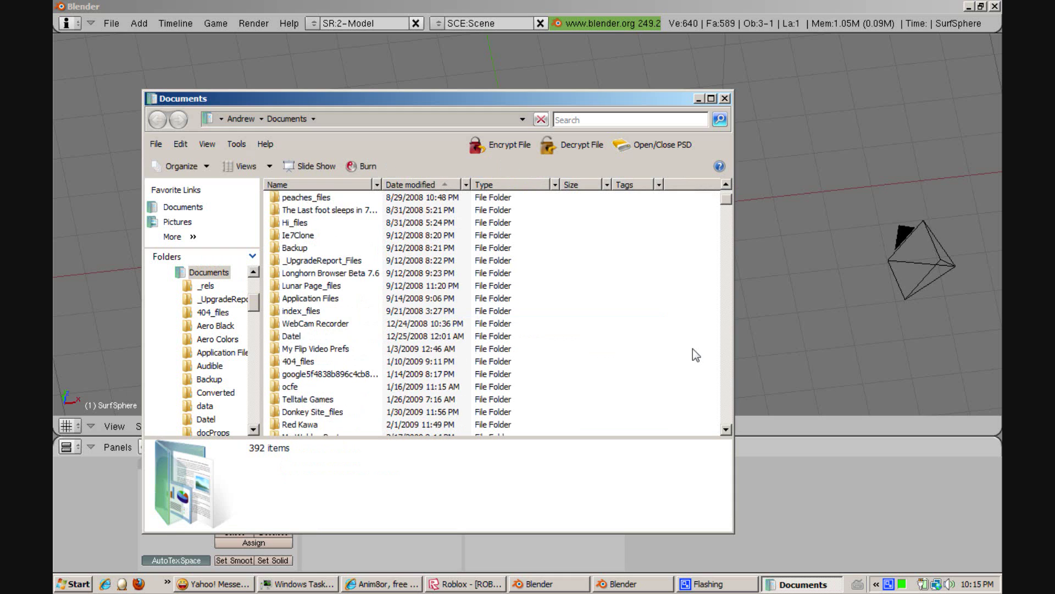
pyautogui.press('a')
pyautogui.press('a')
pyautogui.press('a')
pyautogui.press('a')
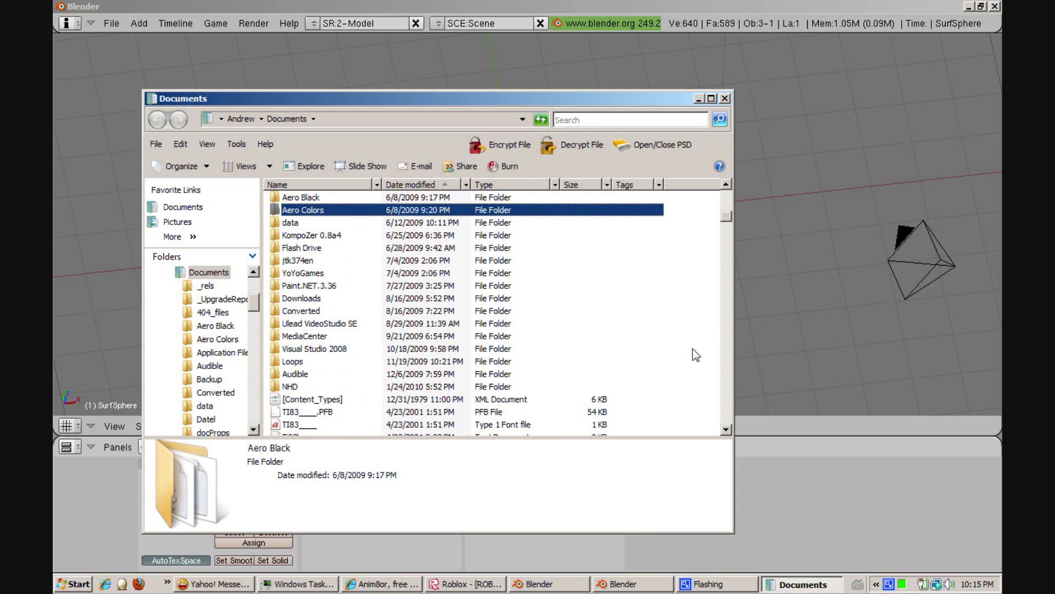
pyautogui.press('a')
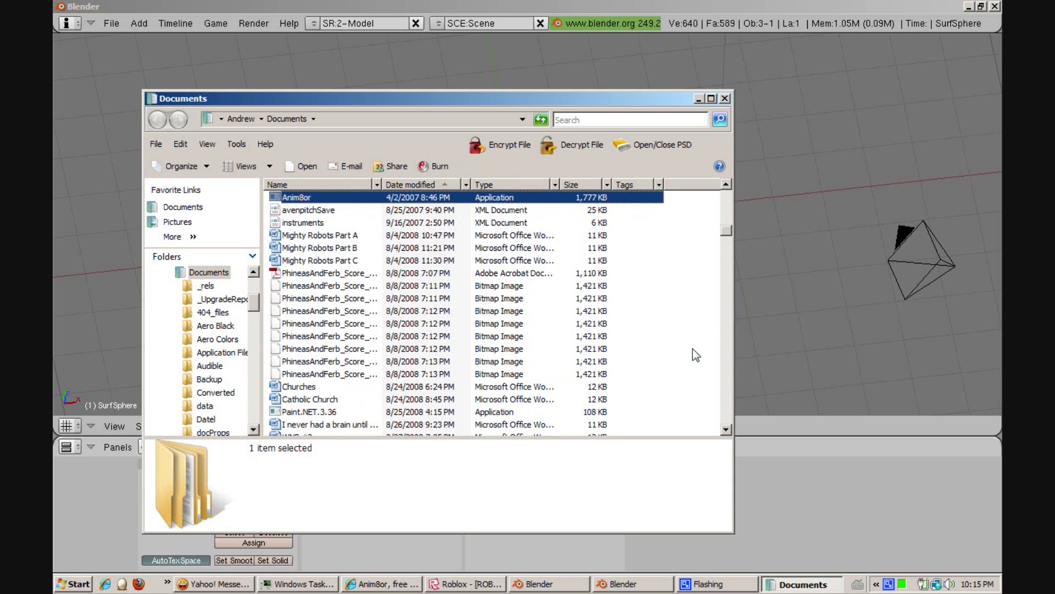
# - Review the compatibility mode choices in the Anim8or application's properties, pick Windows 2000, and cancel the dialog
pyautogui.rightClick(459, 203)
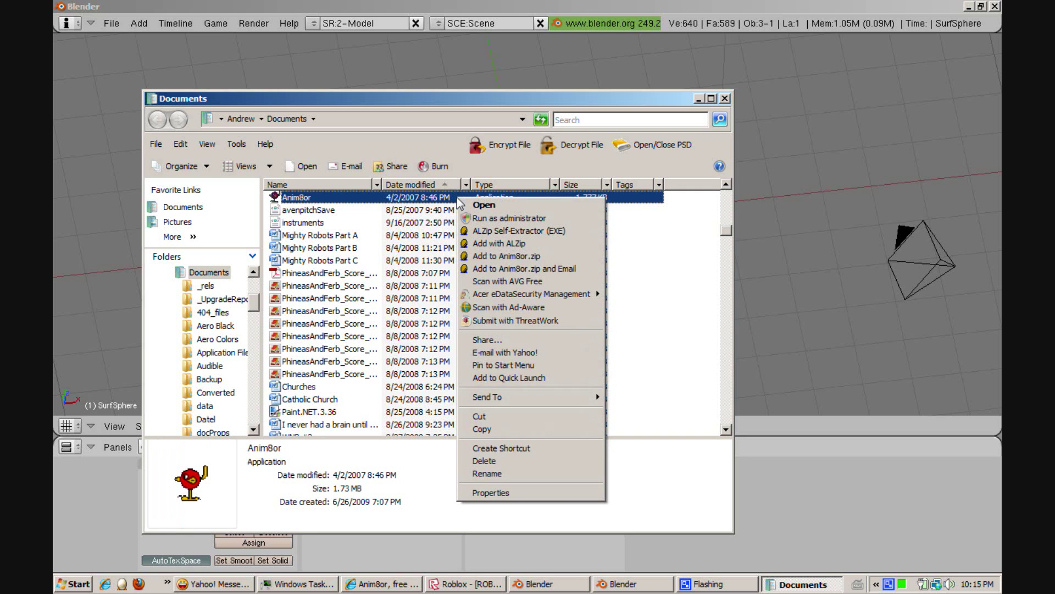
pyautogui.click(565, 493)
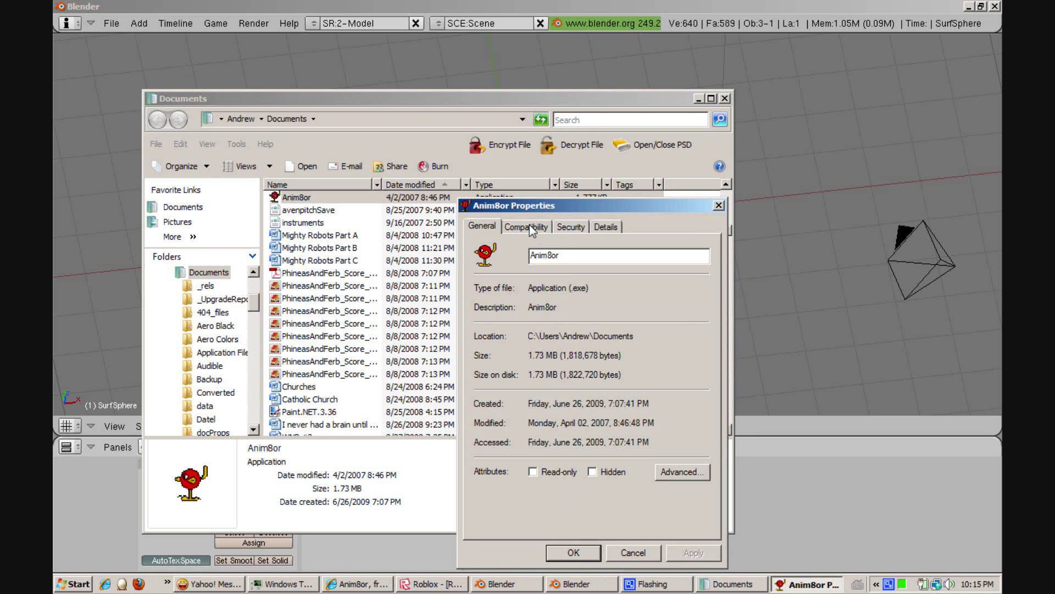
pyautogui.click(530, 227)
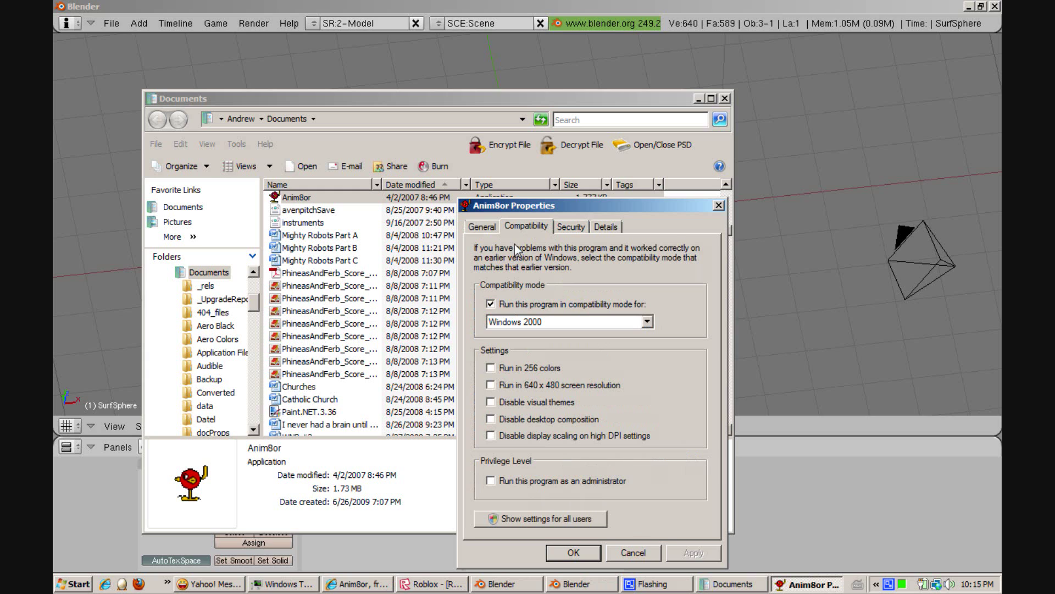
pyautogui.click(548, 324)
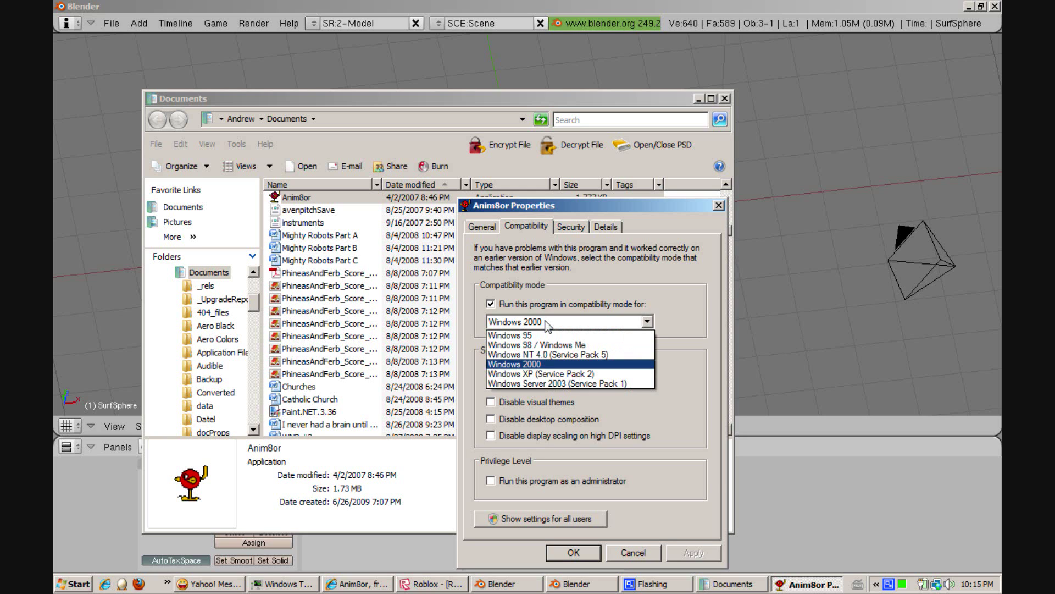
pyautogui.click(554, 367)
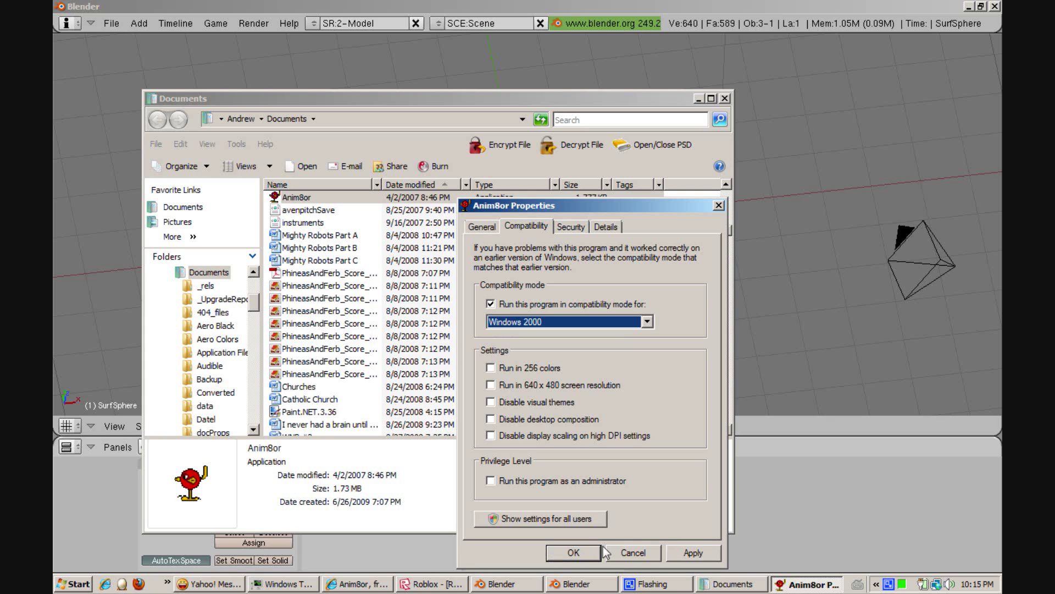
pyautogui.click(633, 553)
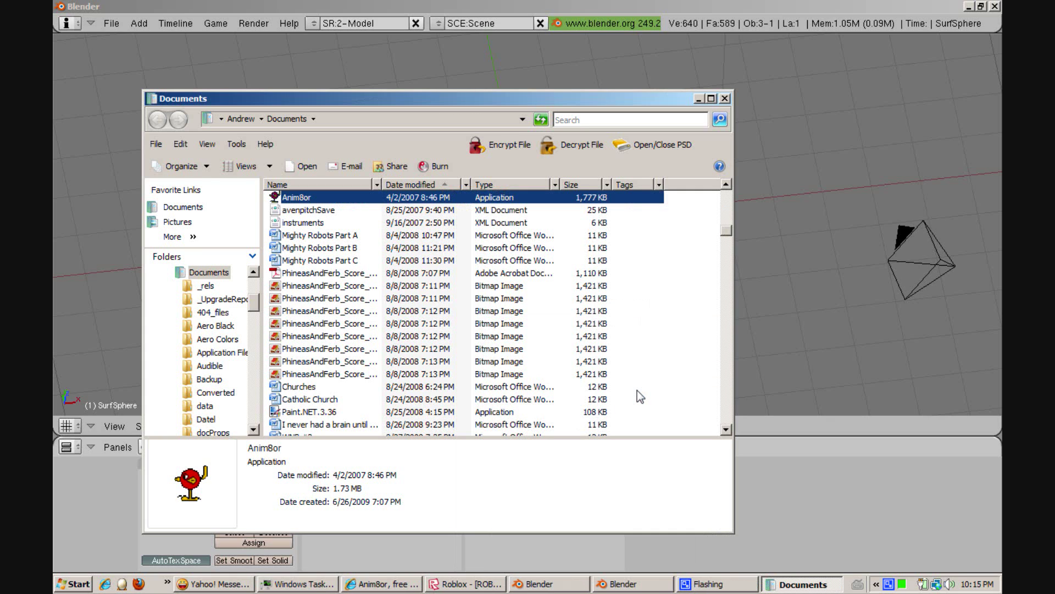
# - Launch Anim8or from the Documents folder and minimize its object editor window
pyautogui.click(638, 391)
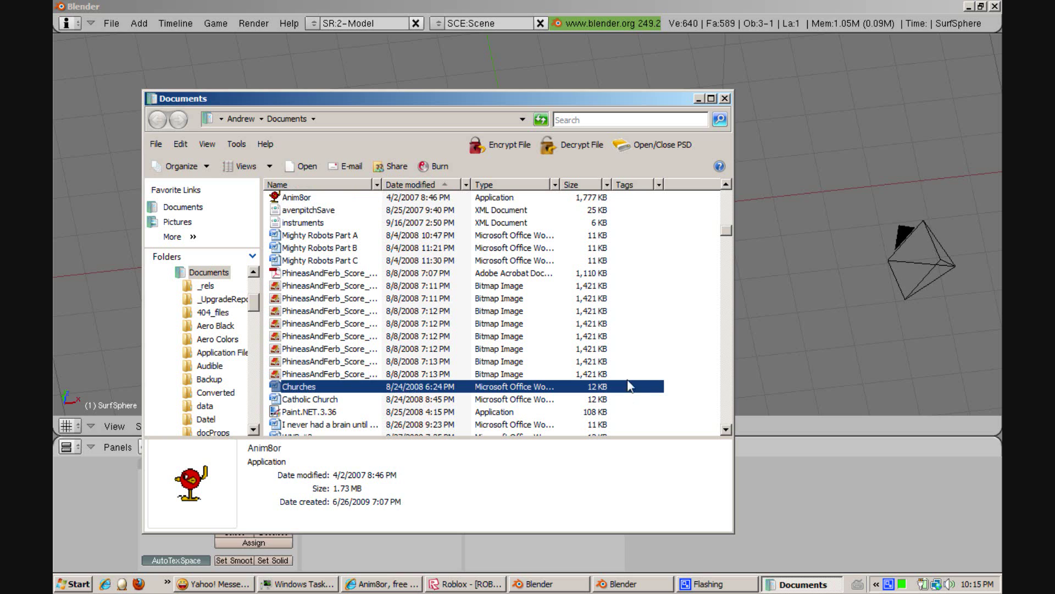
pyautogui.click(589, 199)
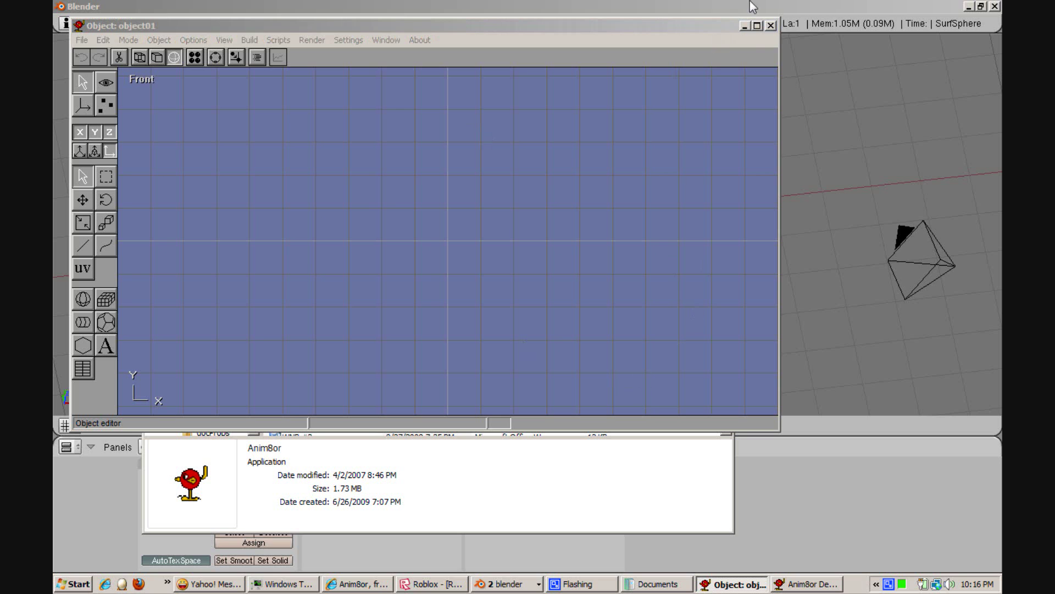
pyautogui.click(744, 25)
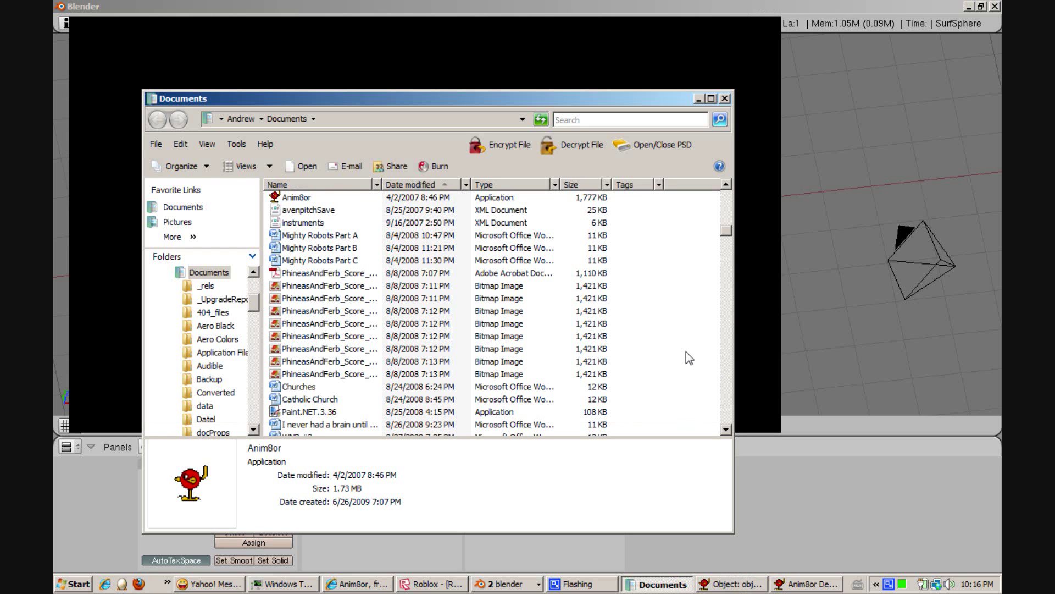
# - Look through the Documents folder for file names starting with "robot" and "m"
pyautogui.write('robot')
pyautogui.click(675, 413)
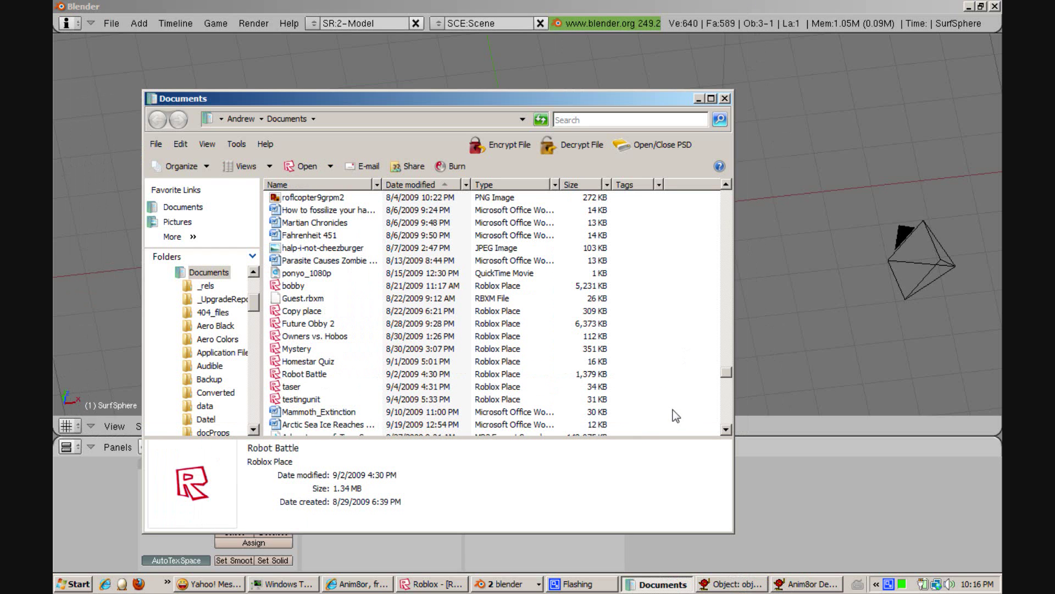
pyautogui.press('m')
pyautogui.press('m')
pyautogui.press('m')
pyautogui.press('m')
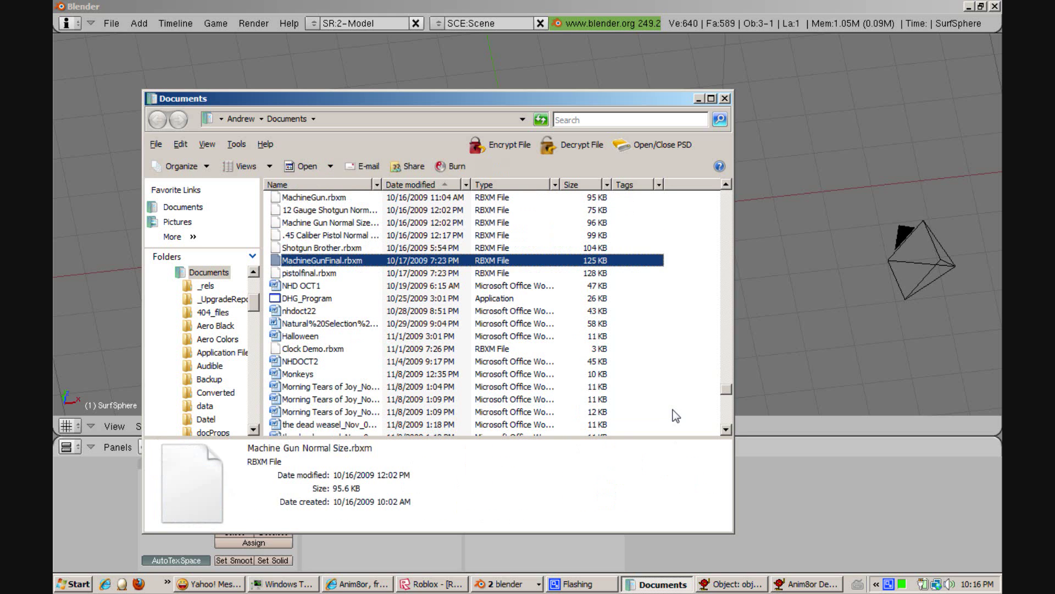
pyautogui.press('m')
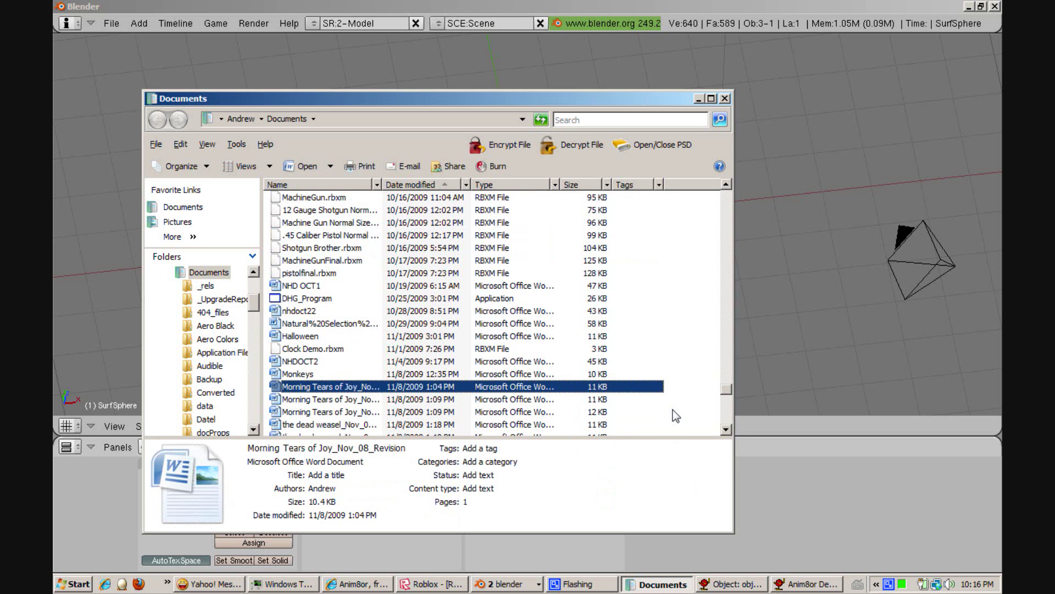
# - Launch Notepad and open the mesh.a8s script from the Documents folder
pyautogui.click(74, 583)
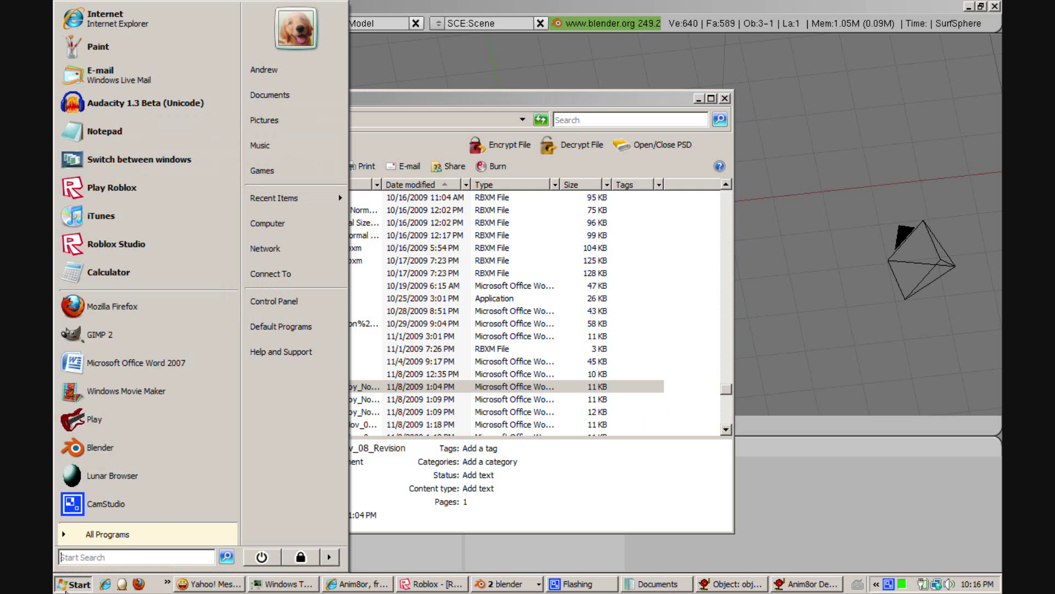
pyautogui.press('Escape')
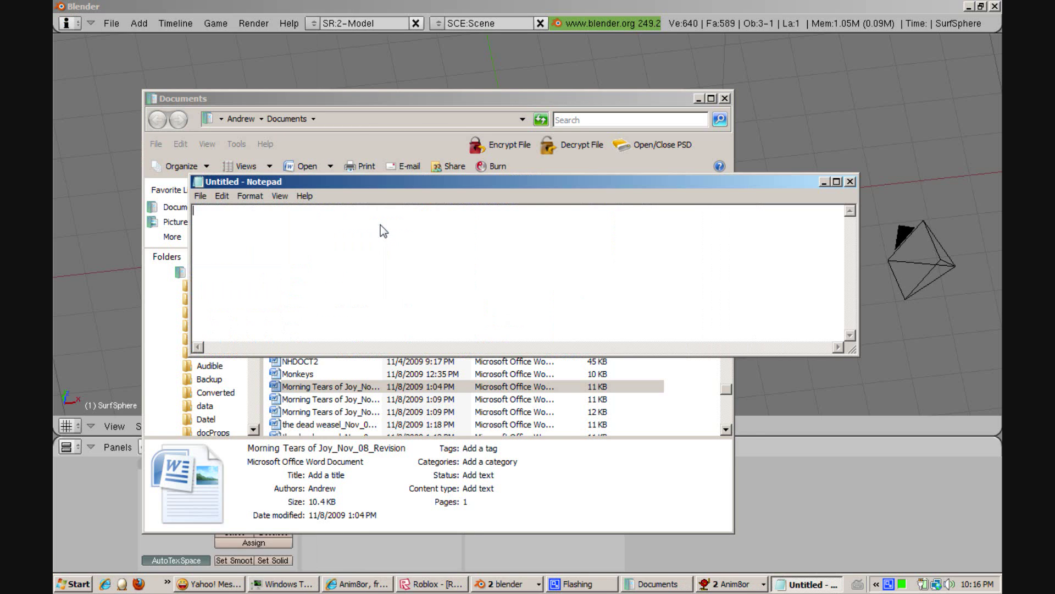
pyautogui.click(209, 198)
pyautogui.click(218, 224)
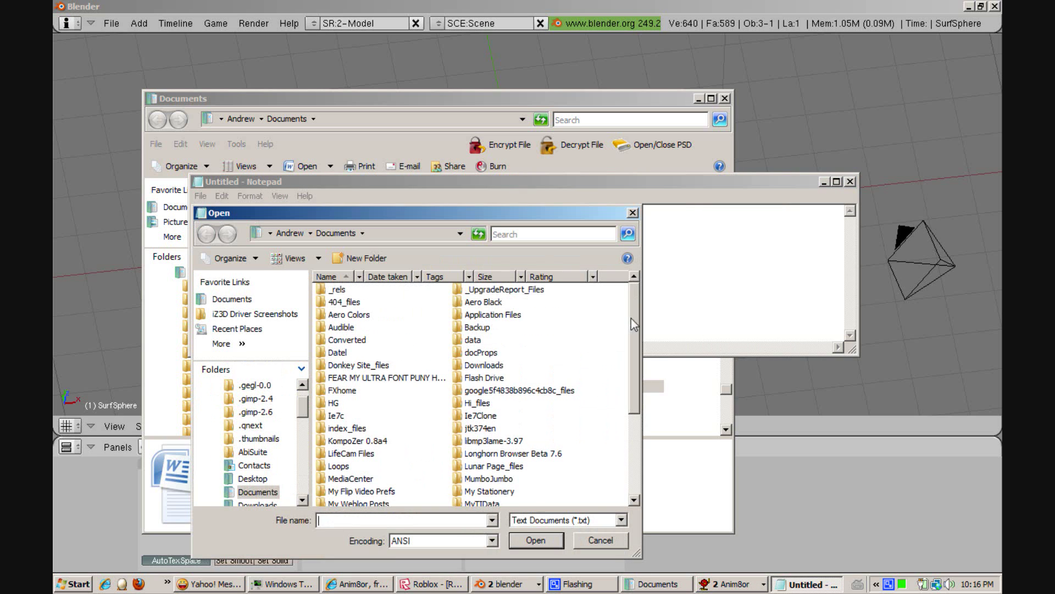
pyautogui.moveTo(631, 319); pyautogui.dragTo(632, 423)
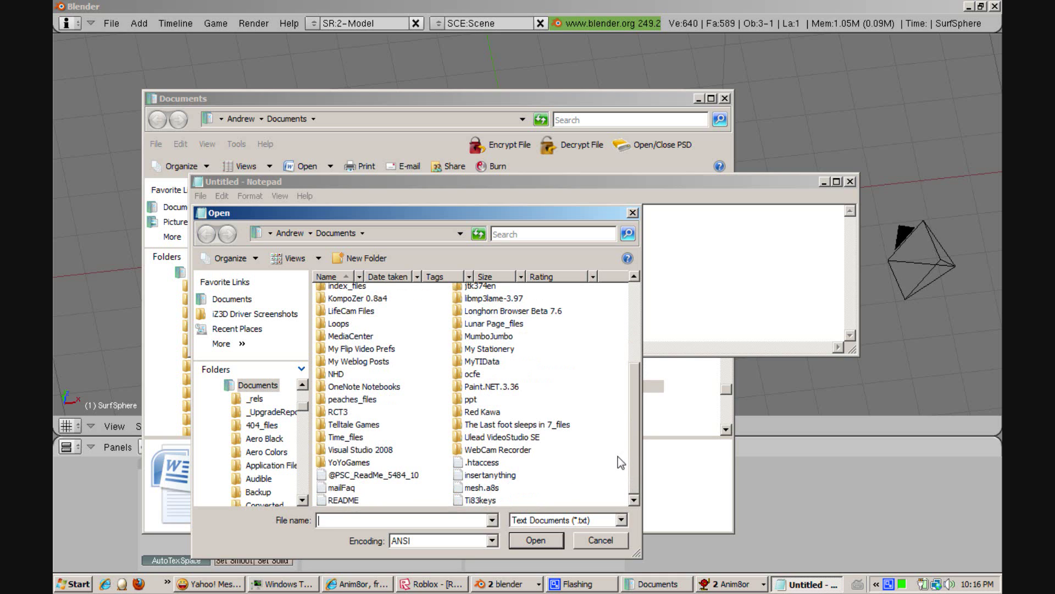
pyautogui.doubleClick(482, 487)
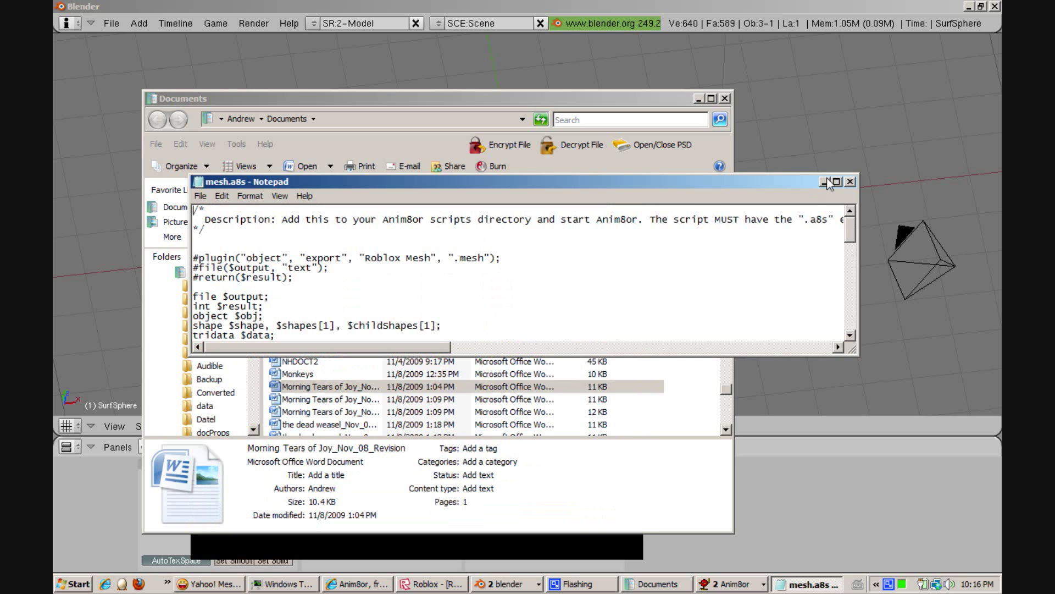
# - Maximize the Notepad window and examine the whole Roblox Mesh export script and the available file saving commands
pyautogui.click(836, 182)
pyautogui.scroll(-1, 969, 103)
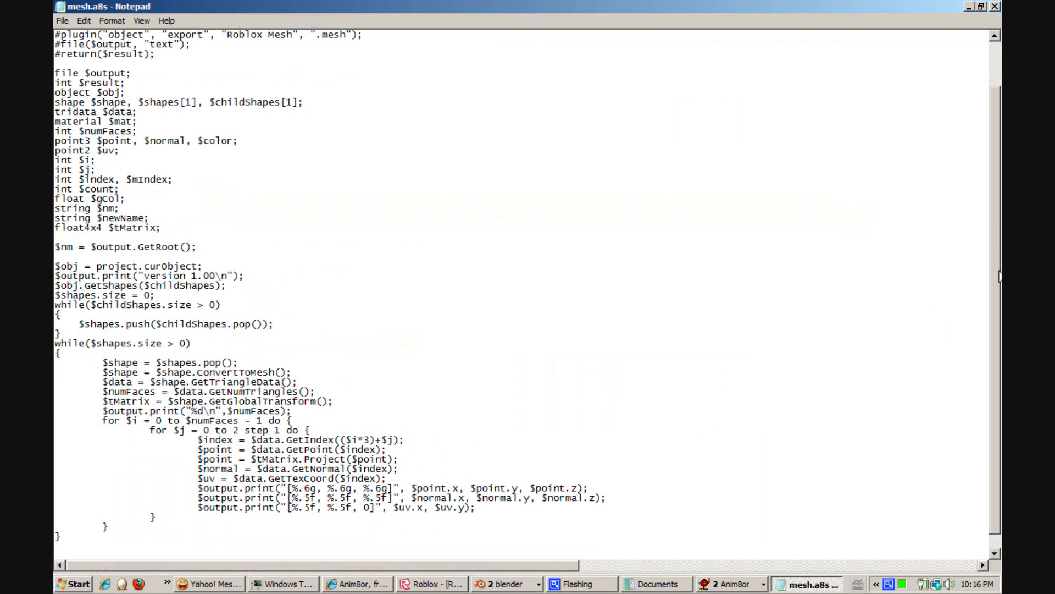
pyautogui.scroll(1, 969, 103)
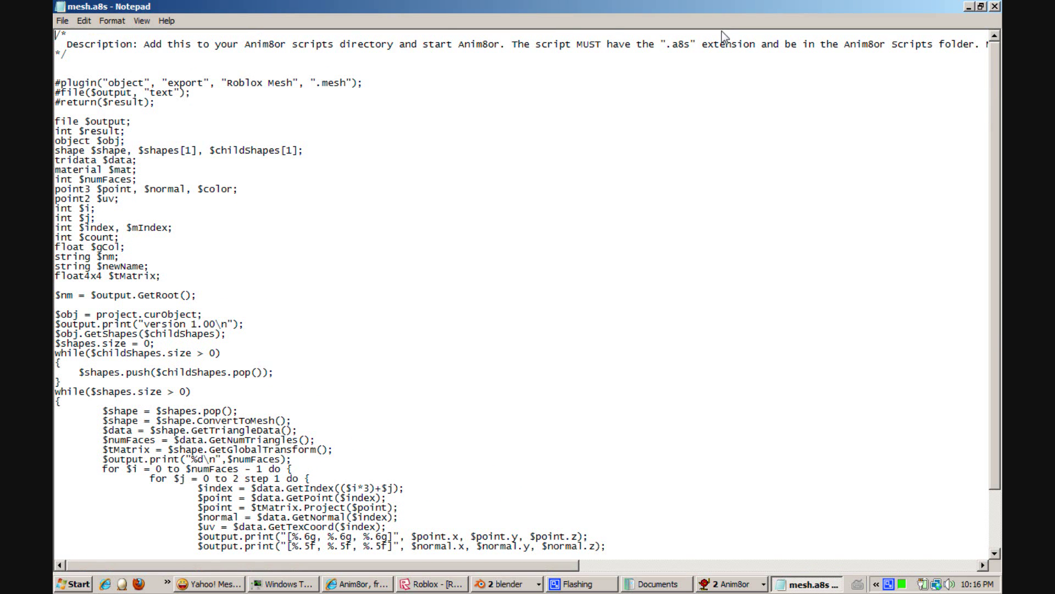
pyautogui.click(62, 21)
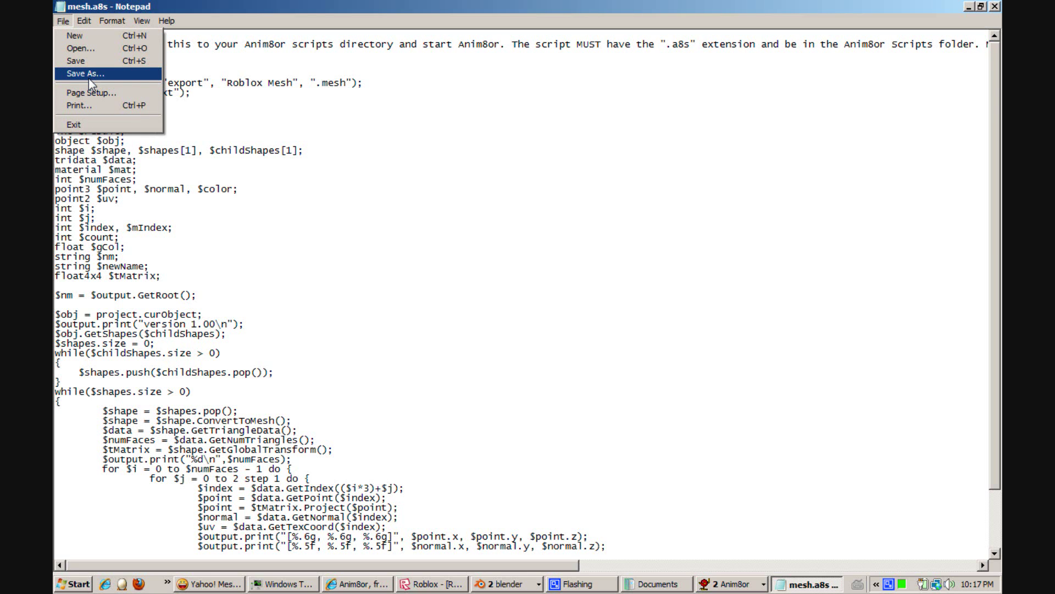
pyautogui.click(175, 120)
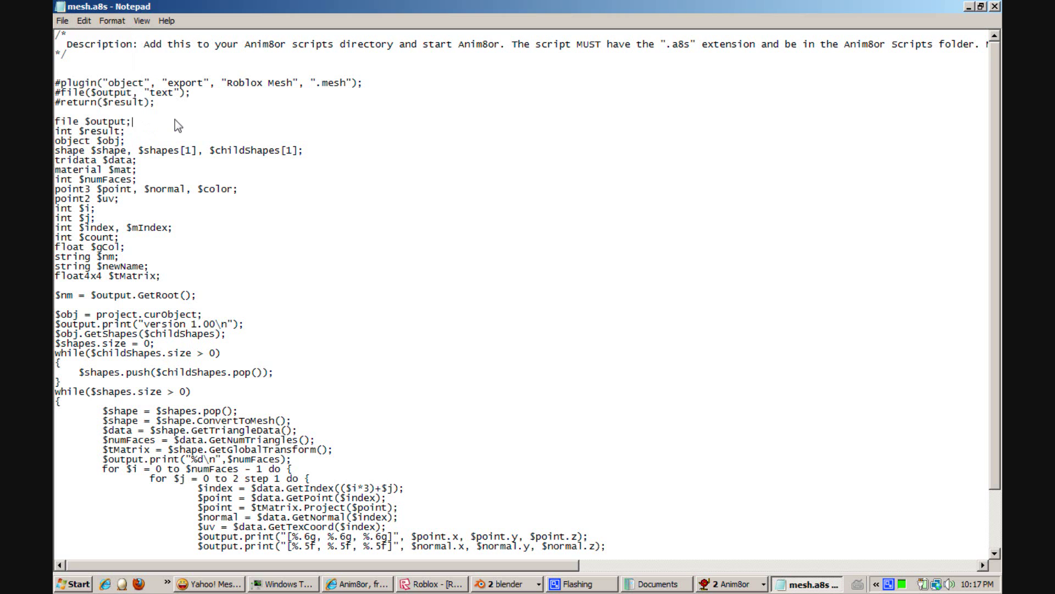
# - Switch to Anim8or, check the script compilation in its debug output, and bring up the object editor
pyautogui.click(721, 586)
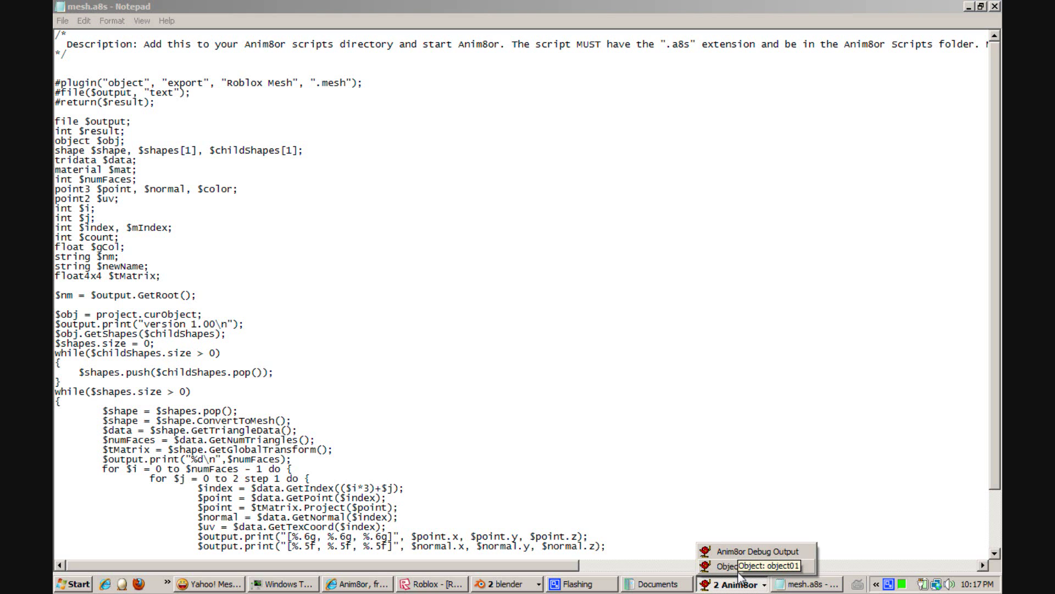
pyautogui.click(775, 552)
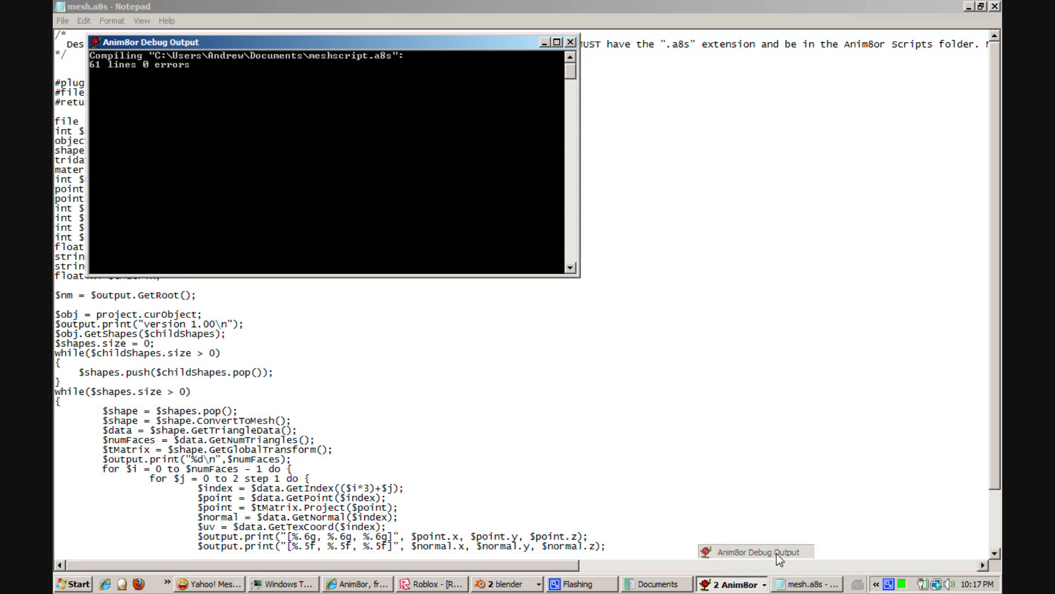
pyautogui.click(731, 583)
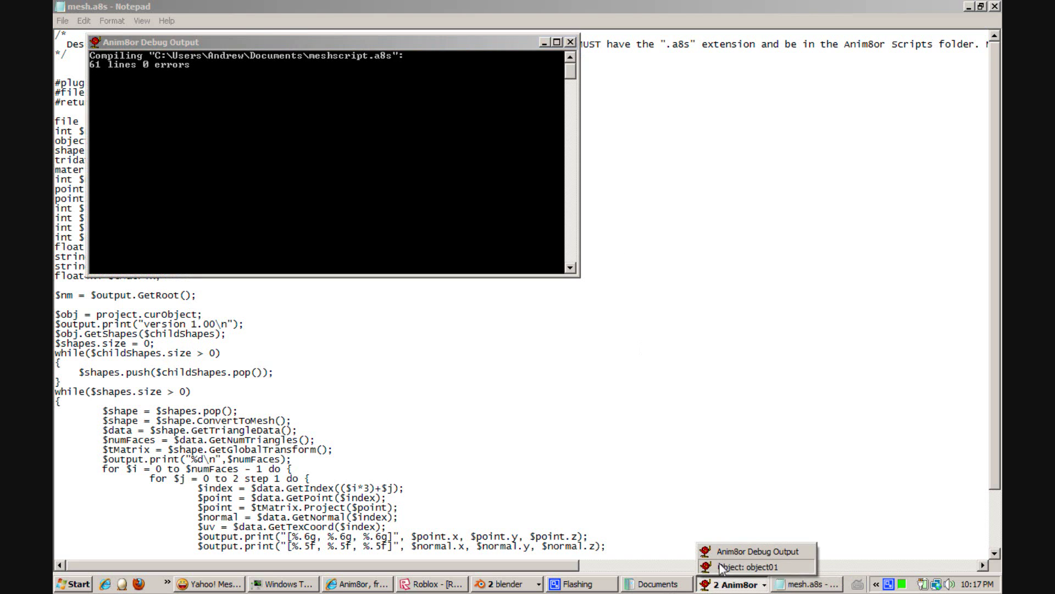
pyautogui.click(753, 572)
# - Open the Anim8or configuration and accept it with the Documents folder as the Scripts directory
pyautogui.click(81, 39)
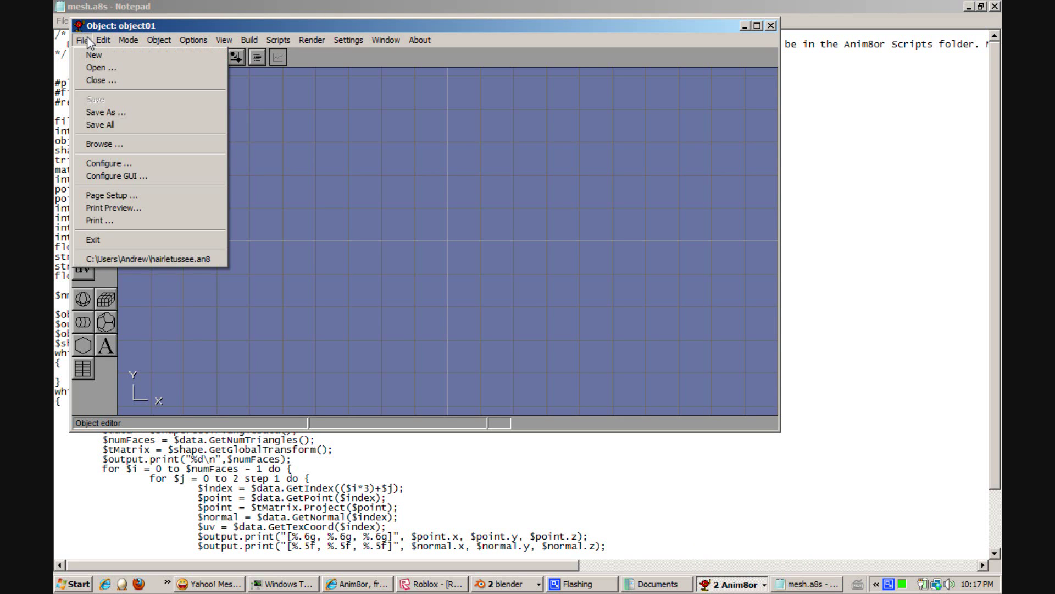
pyautogui.click(128, 164)
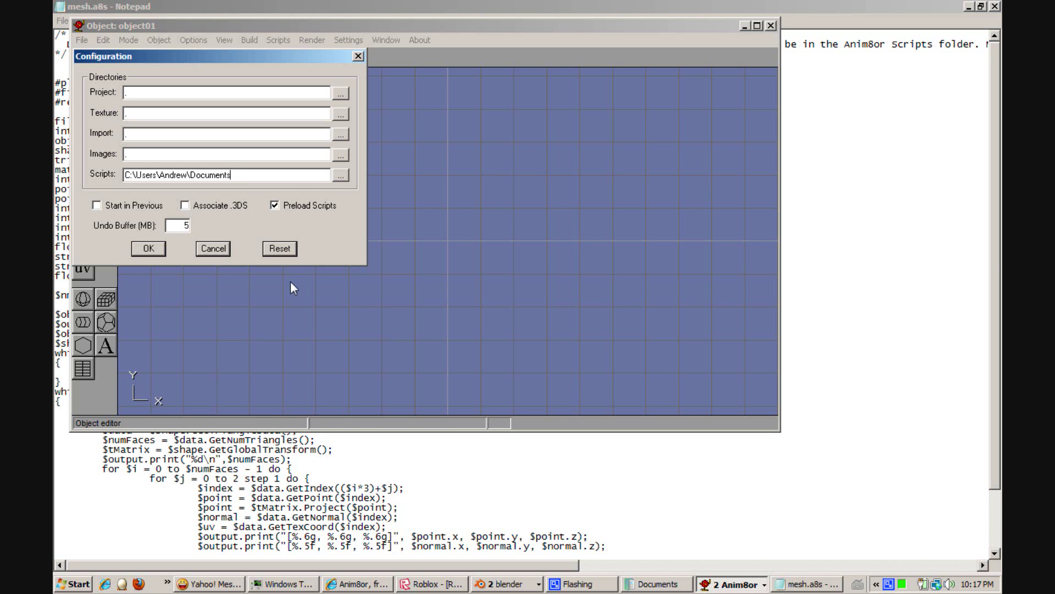
pyautogui.click(150, 248)
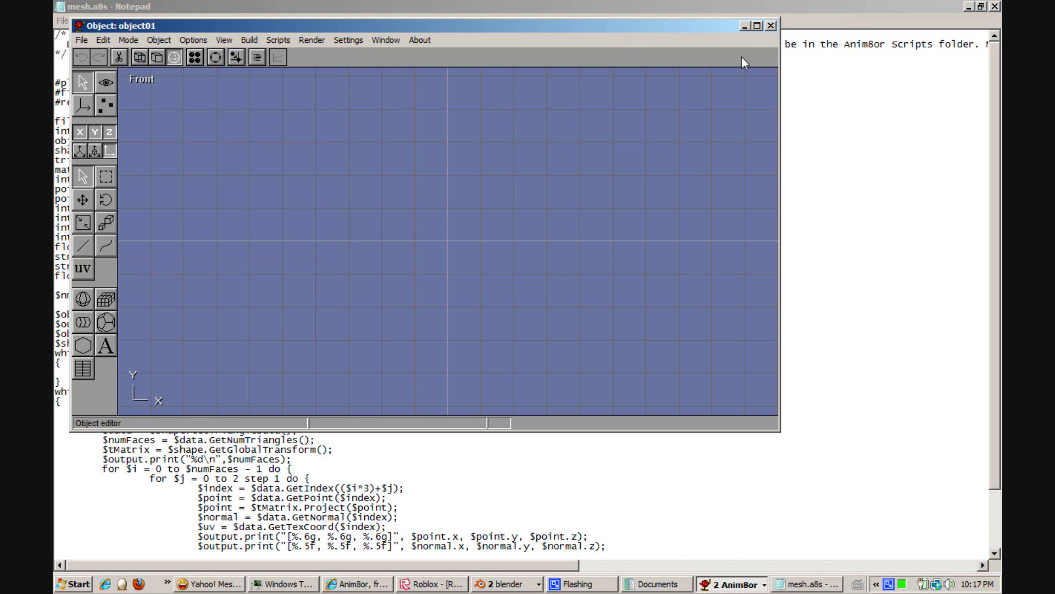
pyautogui.click(248, 40)
pyautogui.moveTo(230, 41)
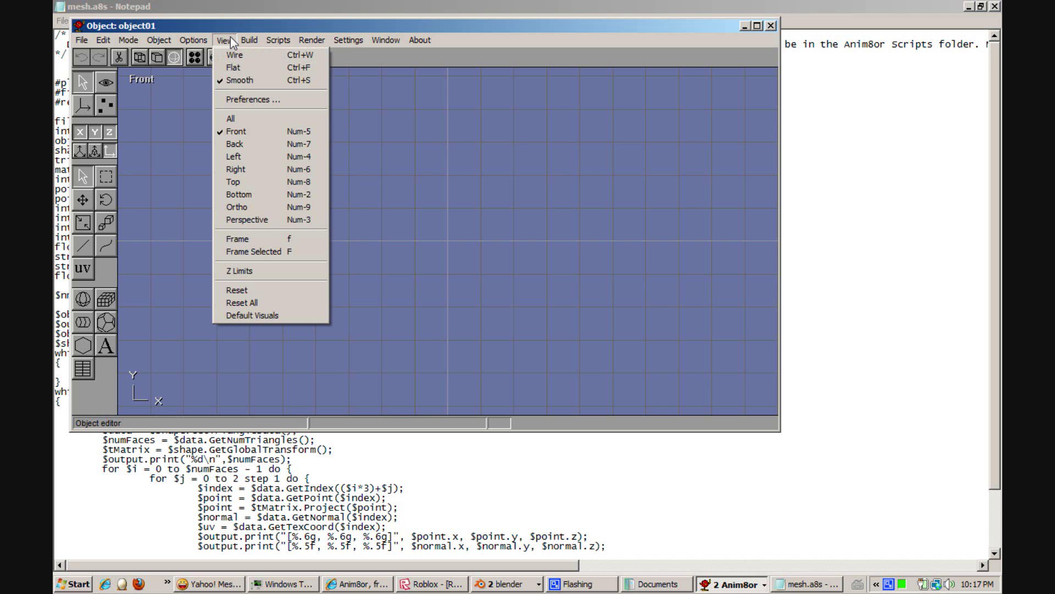
pyautogui.click(232, 34)
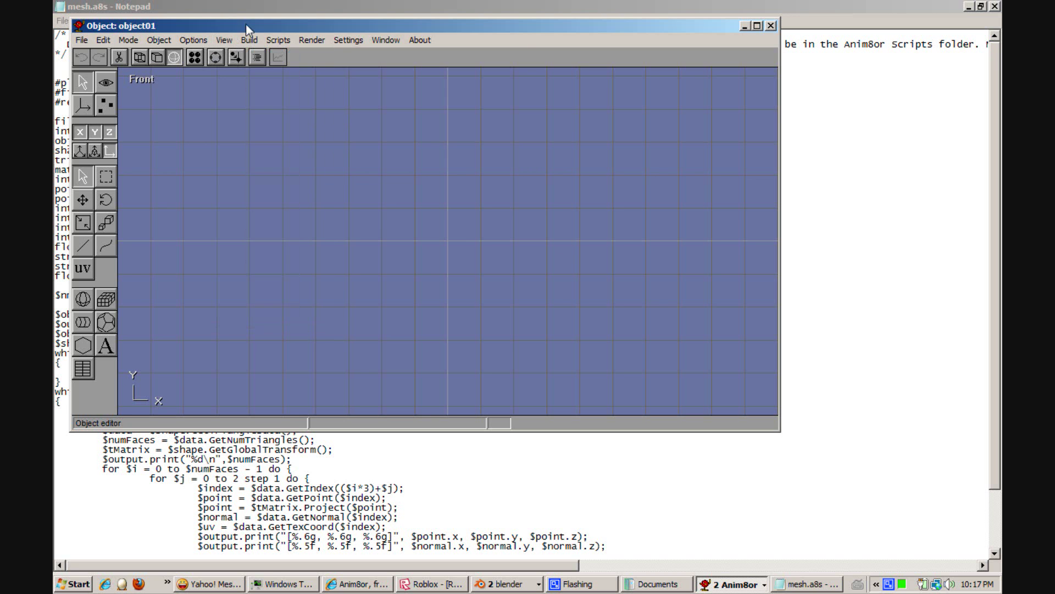
# - Close Anim8or and relaunch it from the Documents folder
pyautogui.click(772, 24)
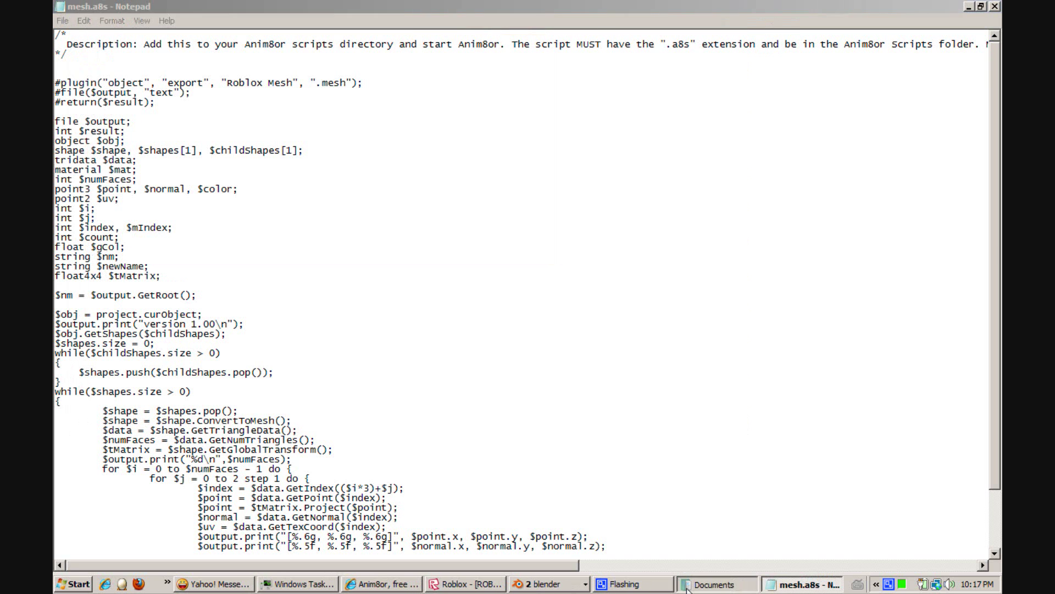
pyautogui.click(687, 586)
pyautogui.click(645, 261)
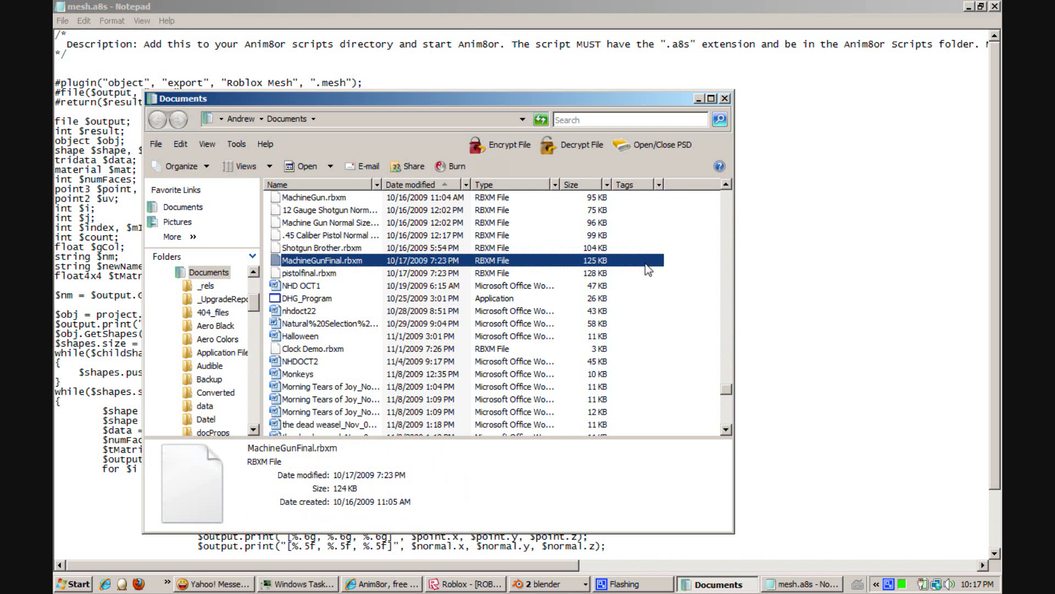
pyautogui.press('a')
pyautogui.press('a')
pyautogui.press('a')
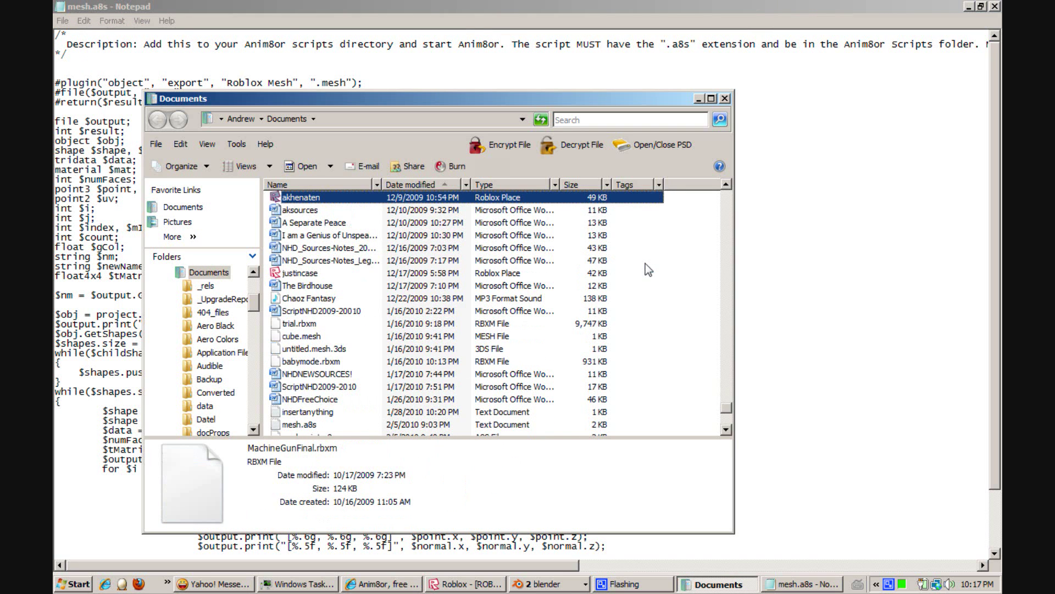
pyautogui.press('a')
pyautogui.press('a')
pyautogui.press('a')
pyautogui.press('a')
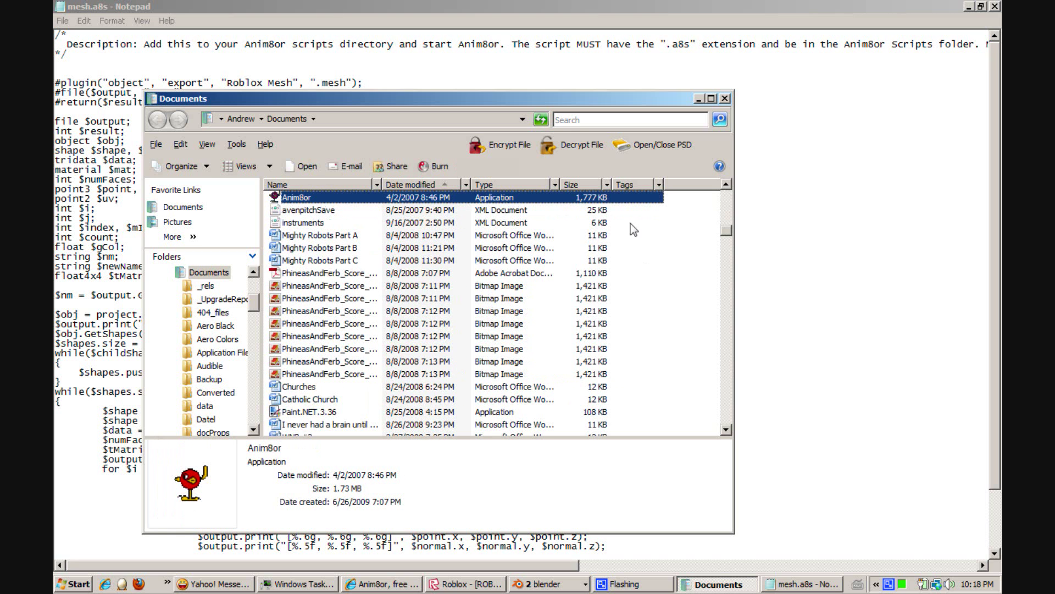
pyautogui.doubleClick(588, 199)
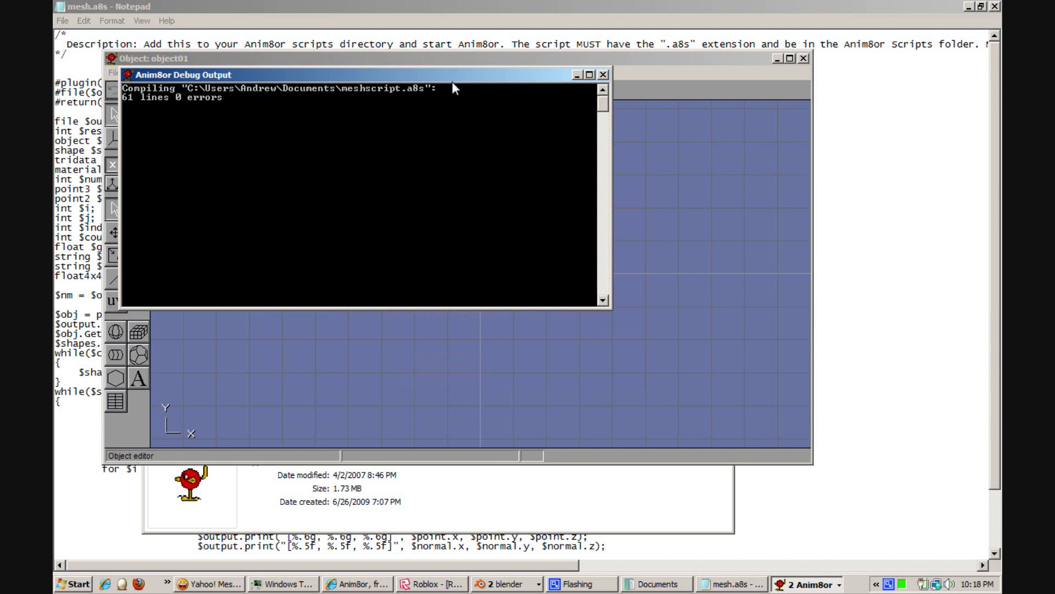
# - Start an object import in the object editor and browse from Documents to the user's home folder
pyautogui.click(410, 59)
pyautogui.click(114, 74)
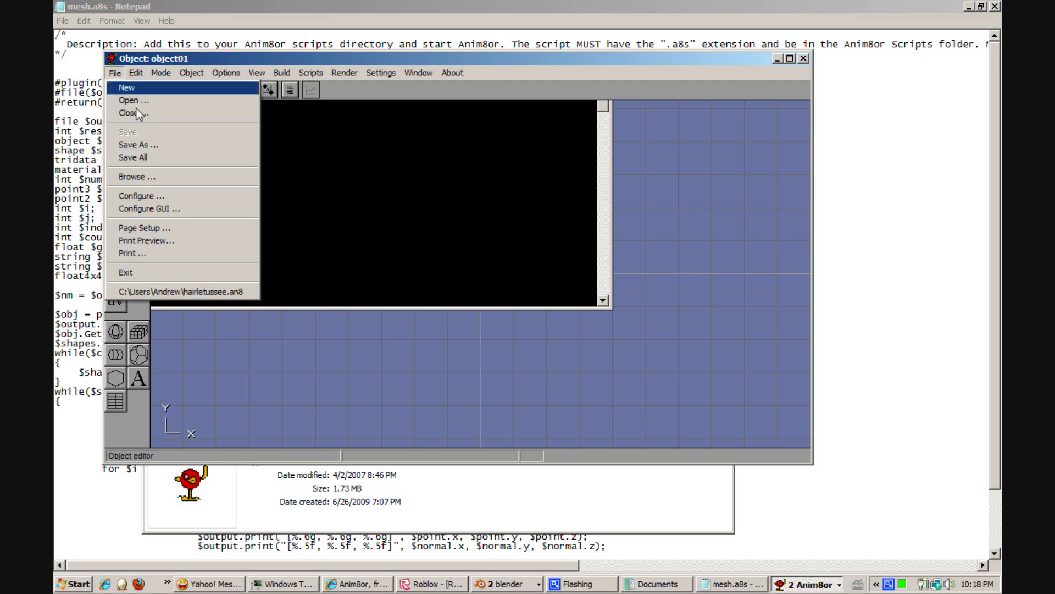
pyautogui.moveTo(199, 78)
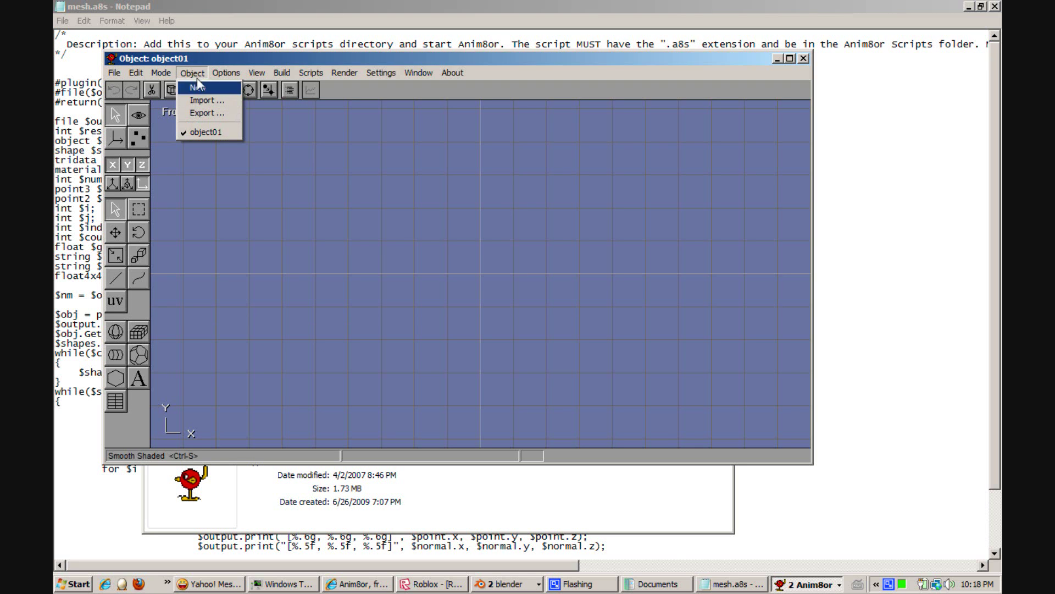
pyautogui.click(199, 101)
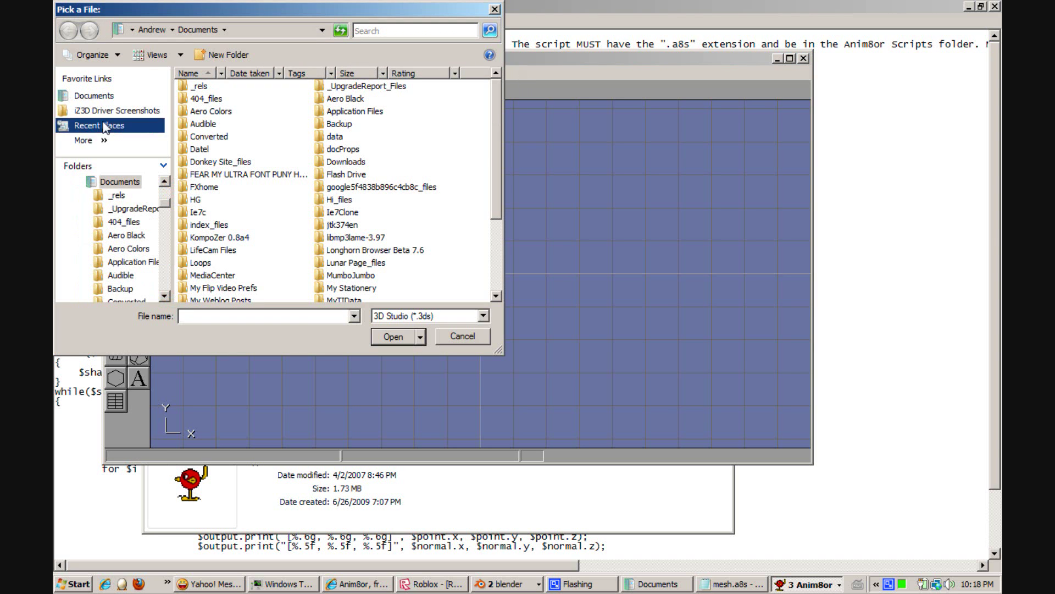
pyautogui.moveTo(501, 190); pyautogui.dragTo(496, 268)
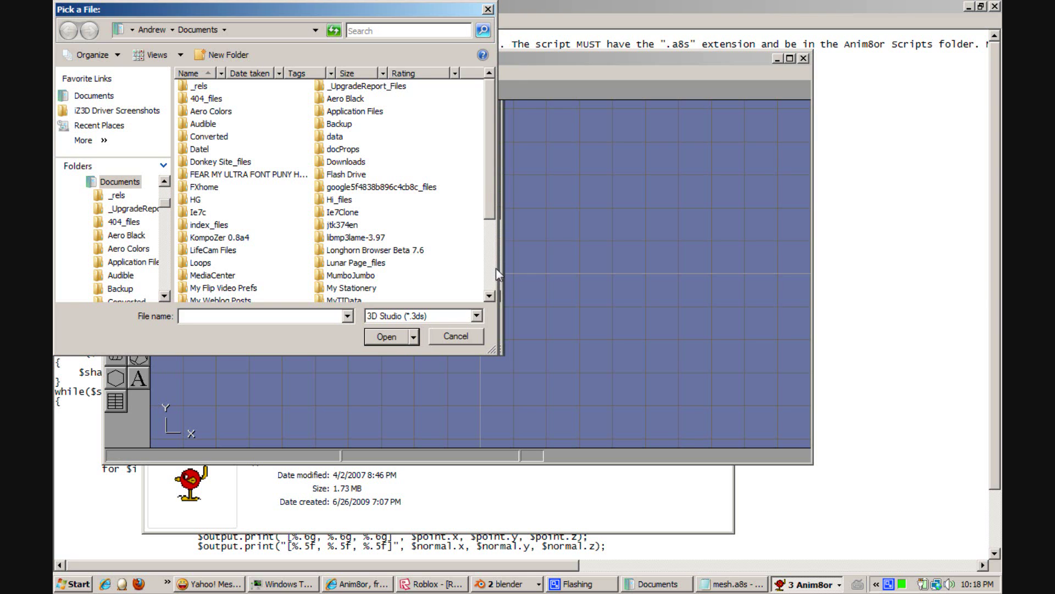
pyautogui.moveTo(491, 203); pyautogui.dragTo(480, 288)
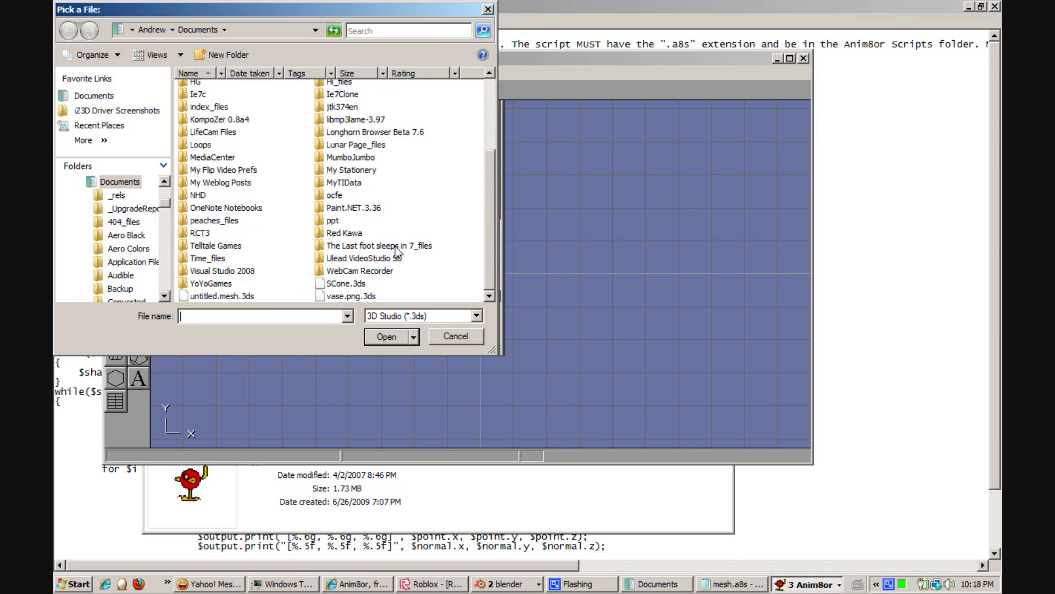
pyautogui.click(152, 30)
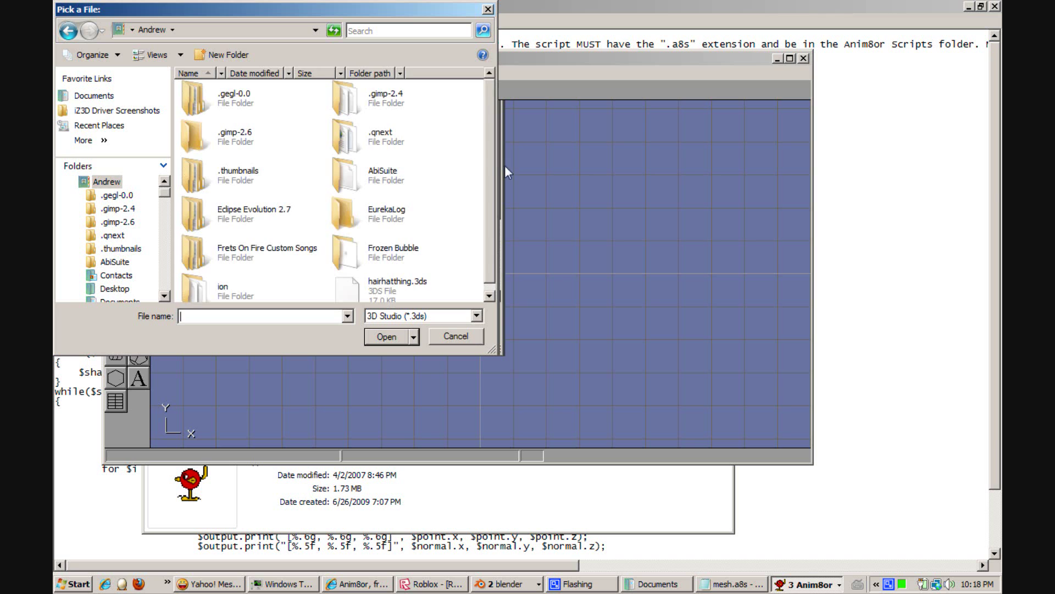
pyautogui.moveTo(489, 134); pyautogui.dragTo(473, 264)
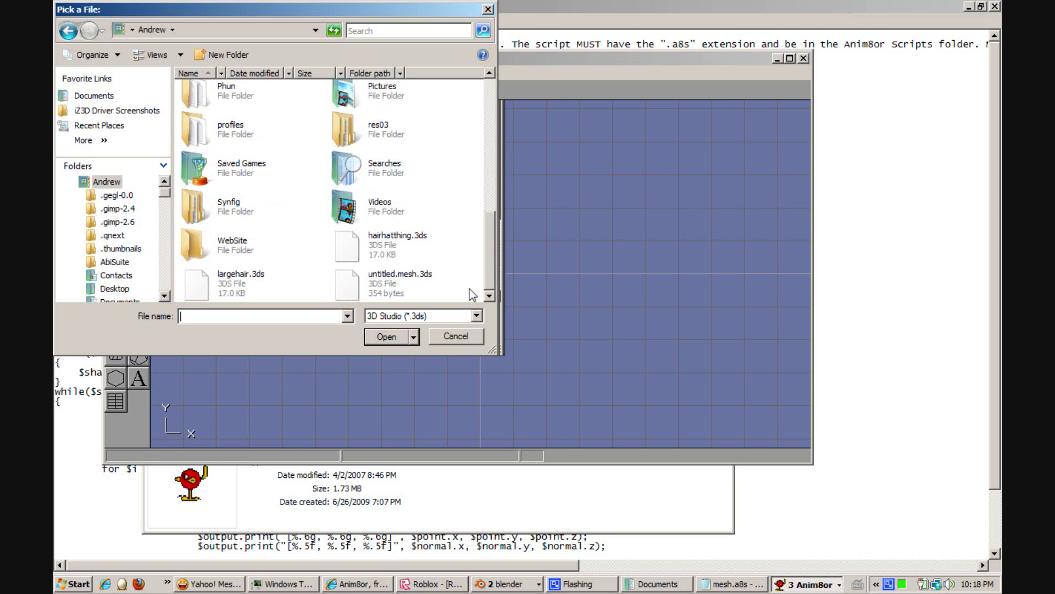
# - Filter the import files to Wavefront (*.obj) and import test.obj
pyautogui.click(454, 317)
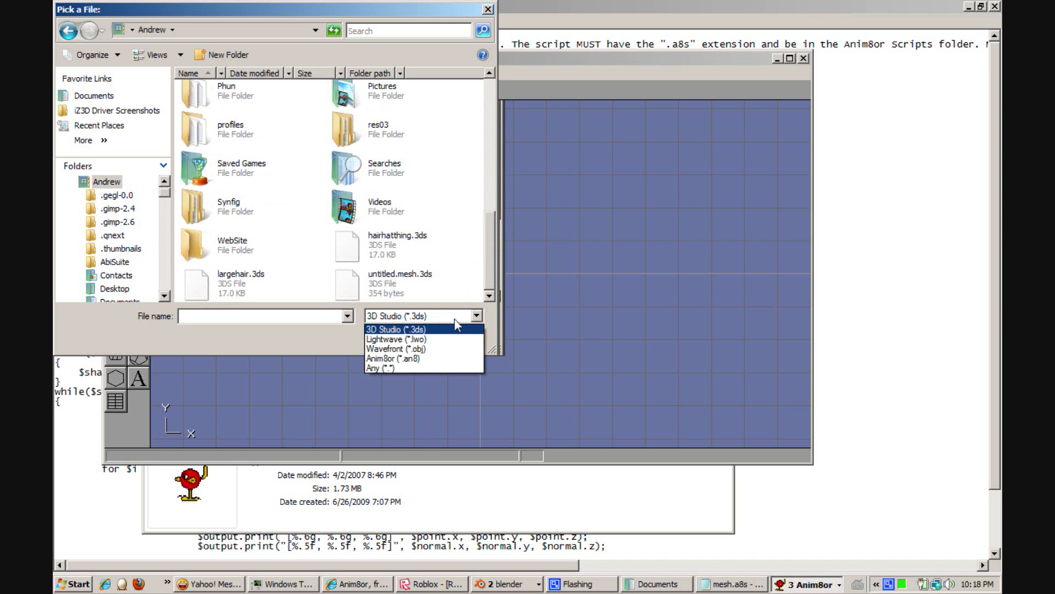
pyautogui.click(473, 349)
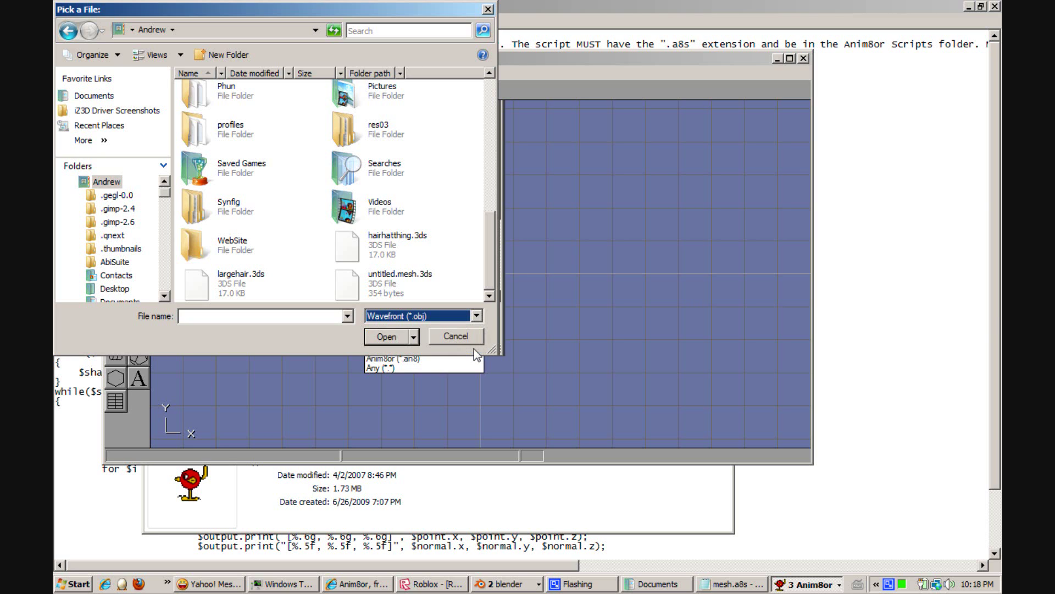
pyautogui.moveTo(492, 246); pyautogui.dragTo(489, 259)
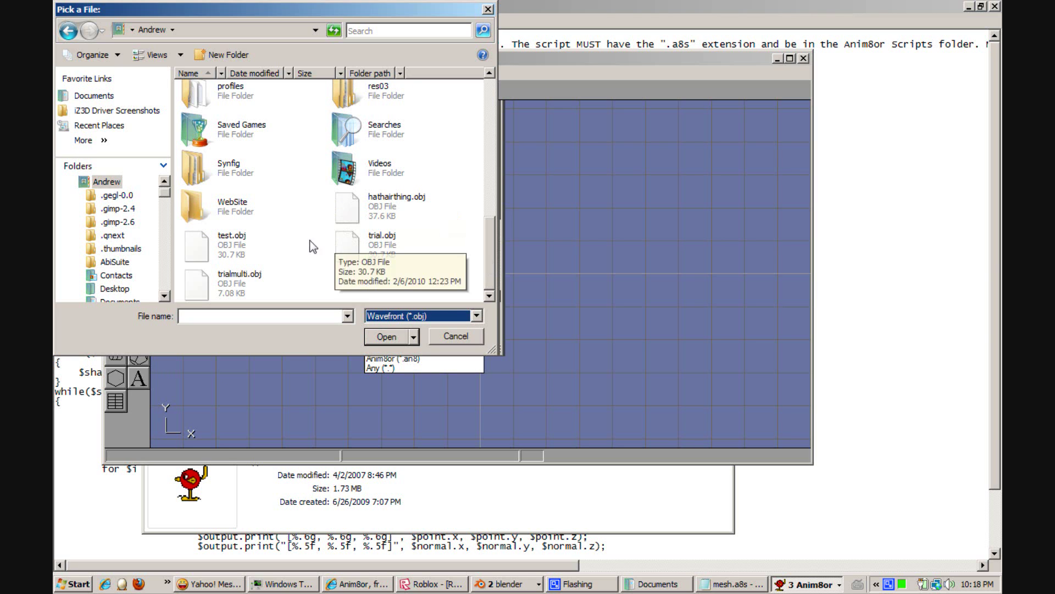
pyautogui.click(193, 250)
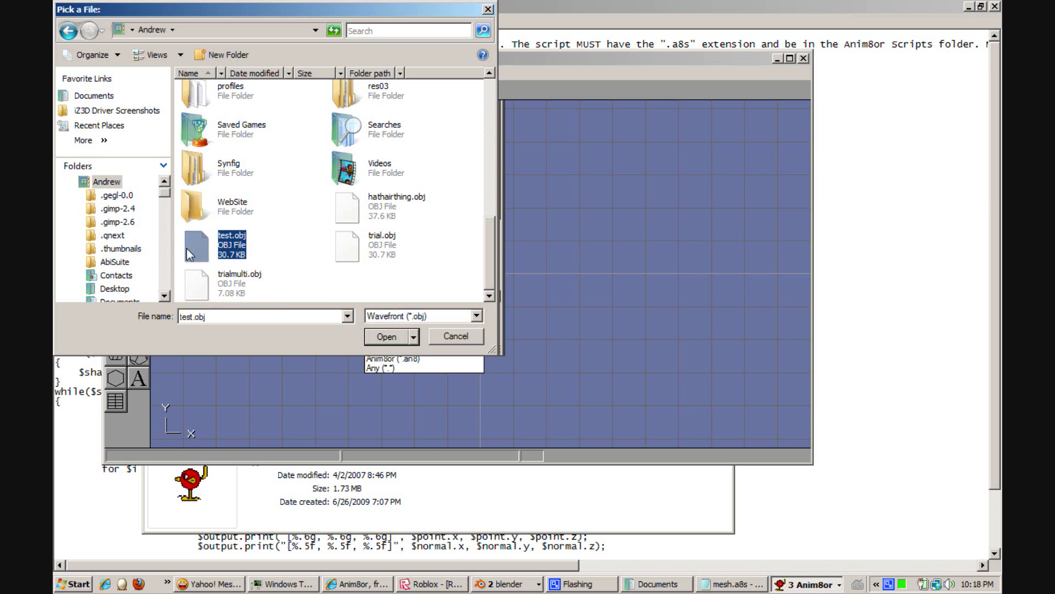
pyautogui.click(387, 337)
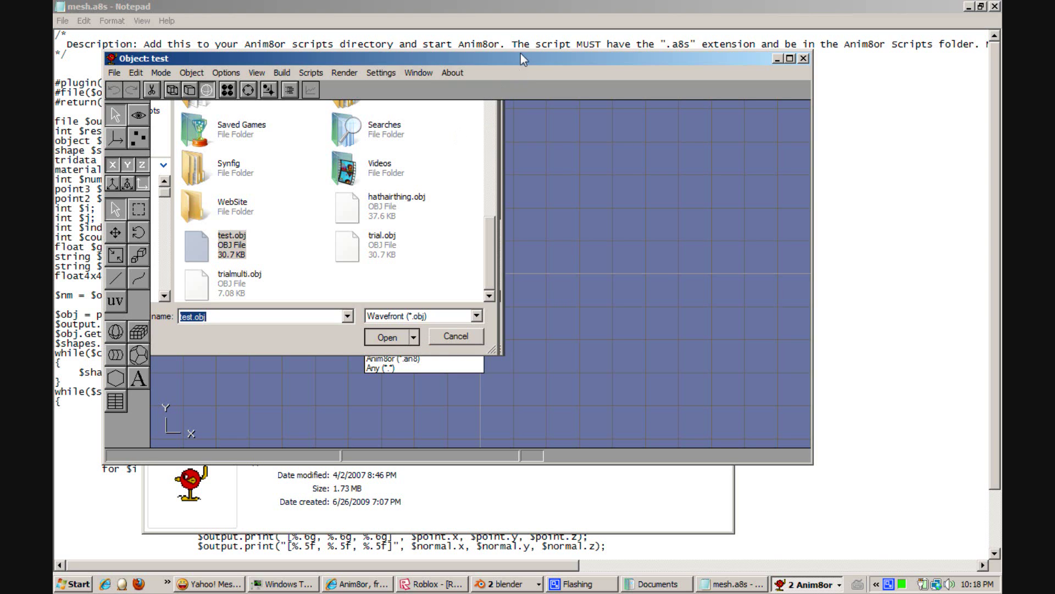
# - Maximize the object editor and examine the imported shape up close in the front view
pyautogui.click(790, 58)
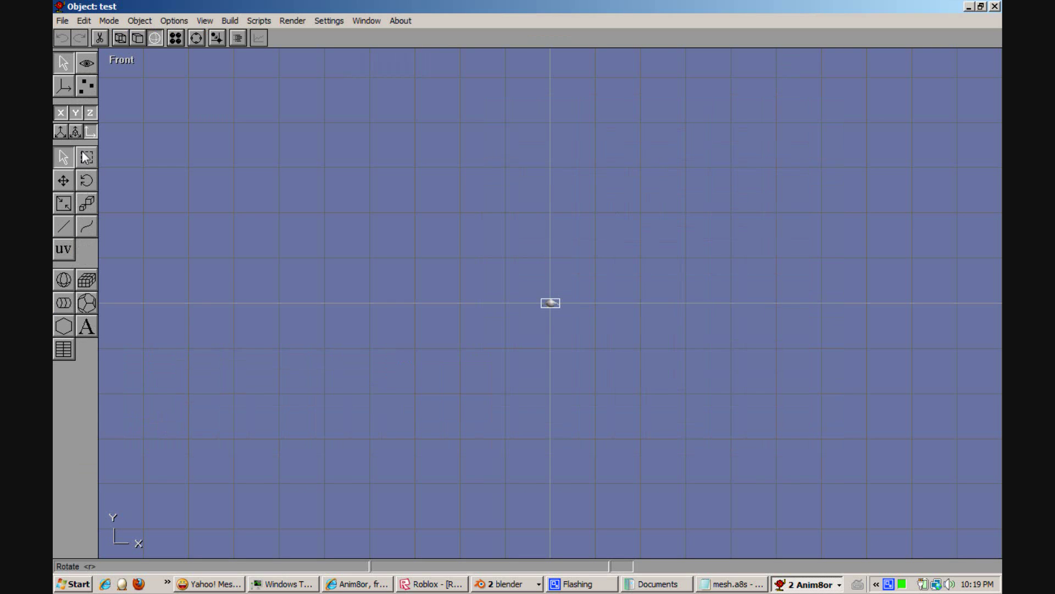
pyautogui.click(87, 64)
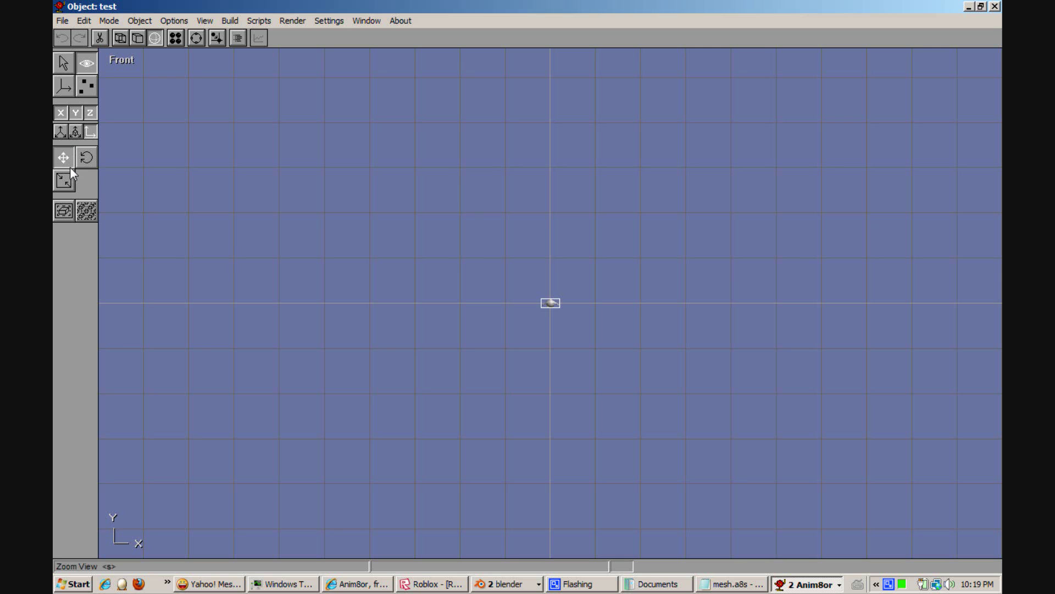
pyautogui.scroll(1, 575, 403)
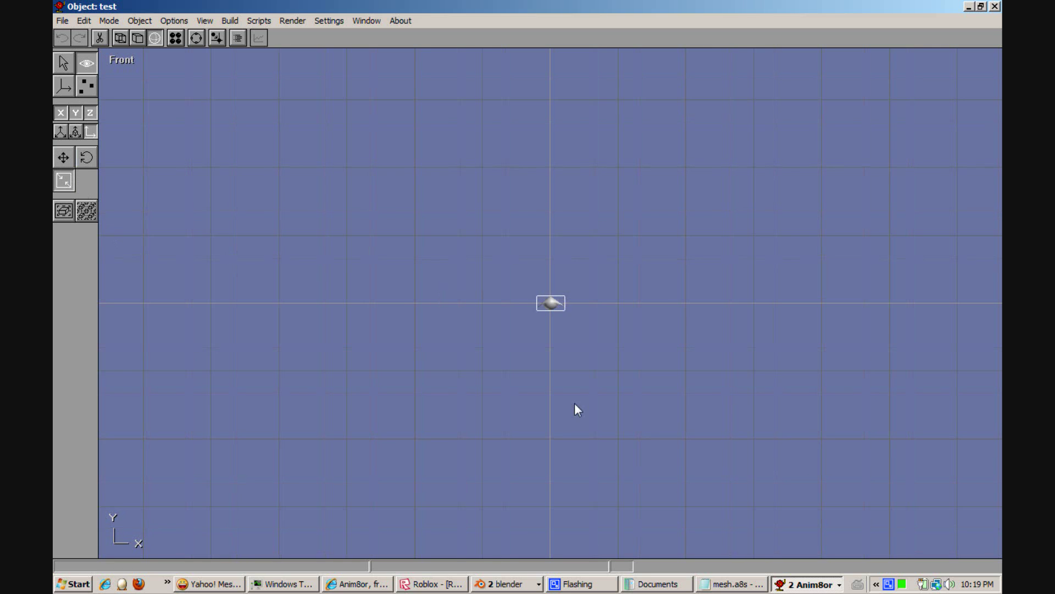
pyautogui.scroll(2, 575, 402)
pyautogui.scroll(3, 589, 219)
pyautogui.scroll(2, 744, 465)
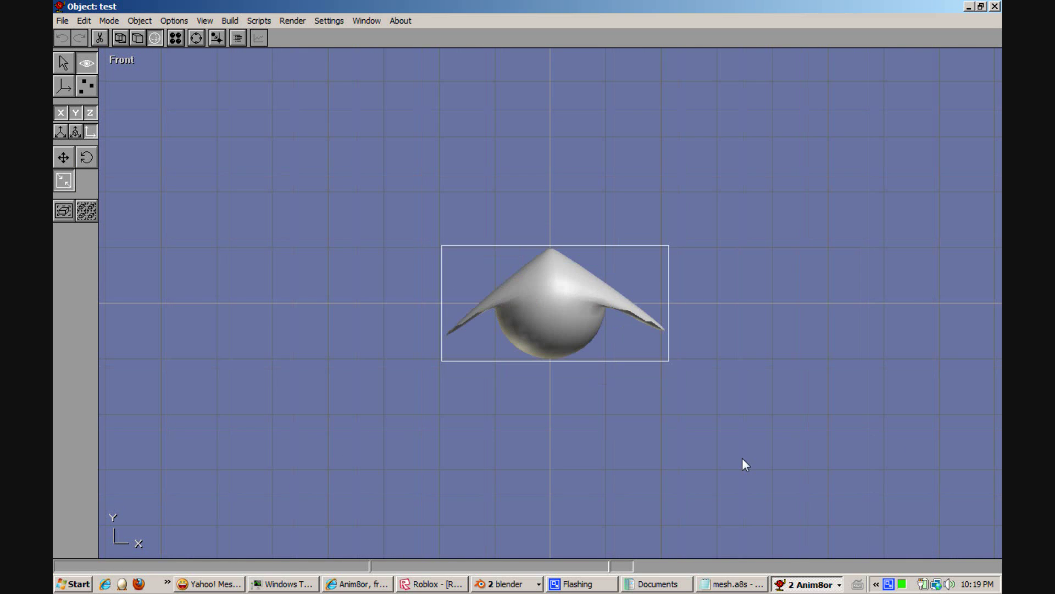
pyautogui.scroll(2, 662, 413)
pyautogui.scroll(-1, 645, 406)
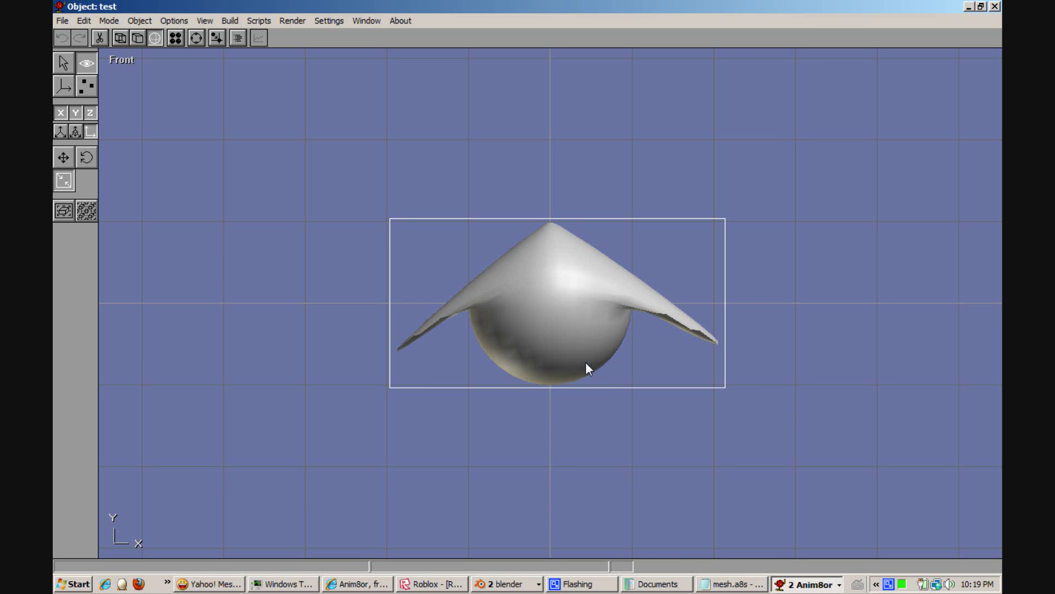
# - Export the imported object as test in the Roblox Mesh plug-in (*.mesh) format
pyautogui.click(209, 21)
pyautogui.moveTo(241, 21)
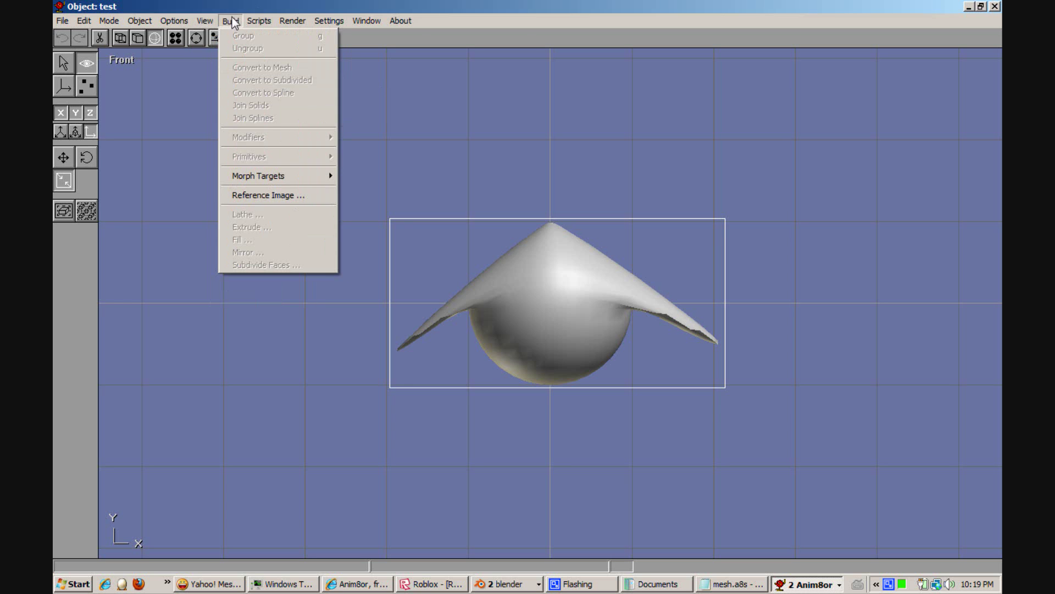
pyautogui.moveTo(149, 19)
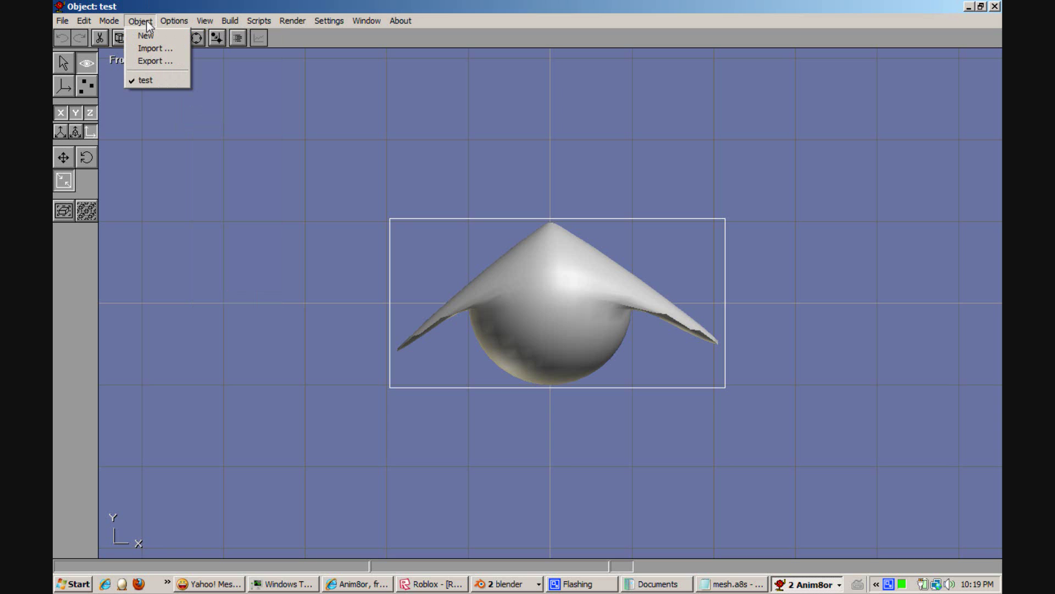
pyautogui.click(162, 63)
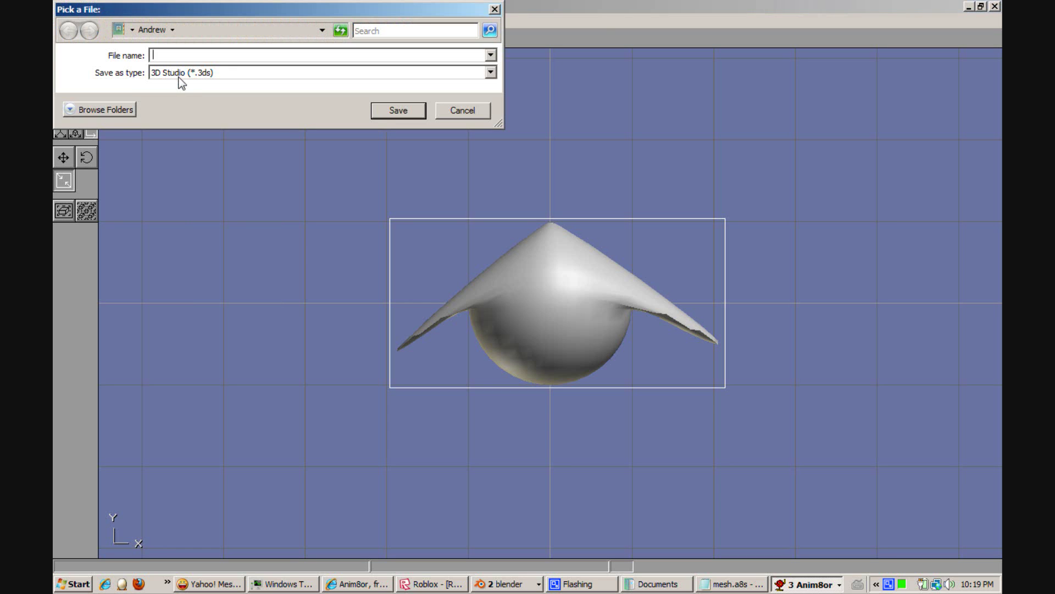
pyautogui.click(179, 75)
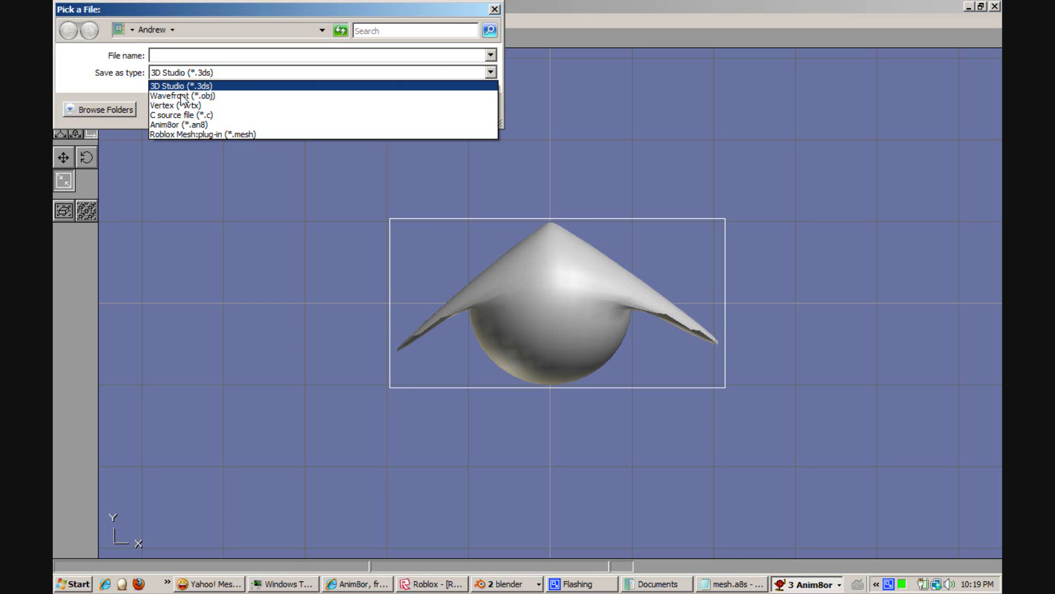
pyautogui.click(196, 134)
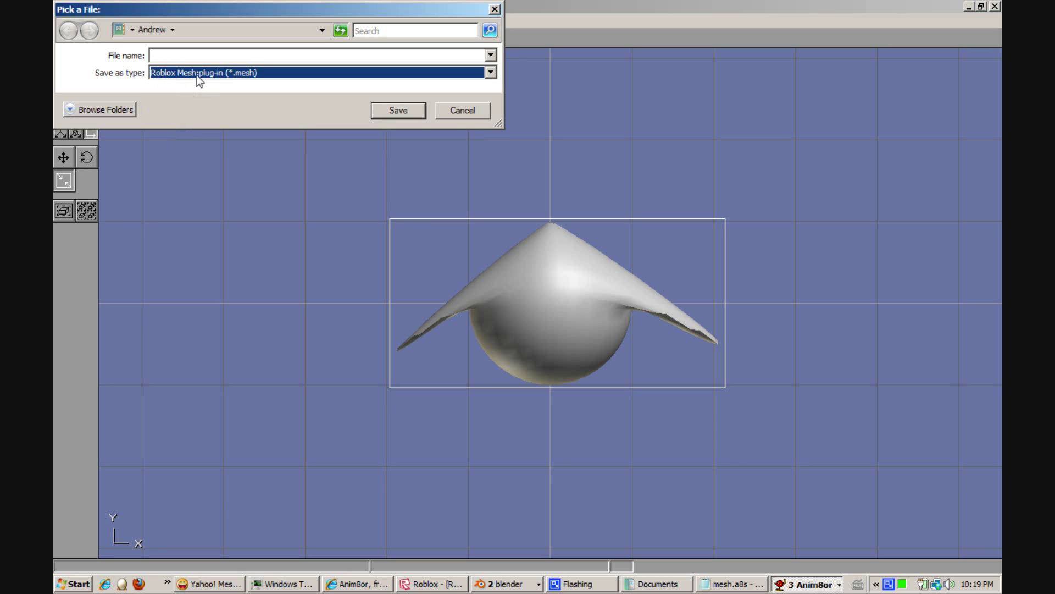
pyautogui.click(195, 56)
pyautogui.write('test')
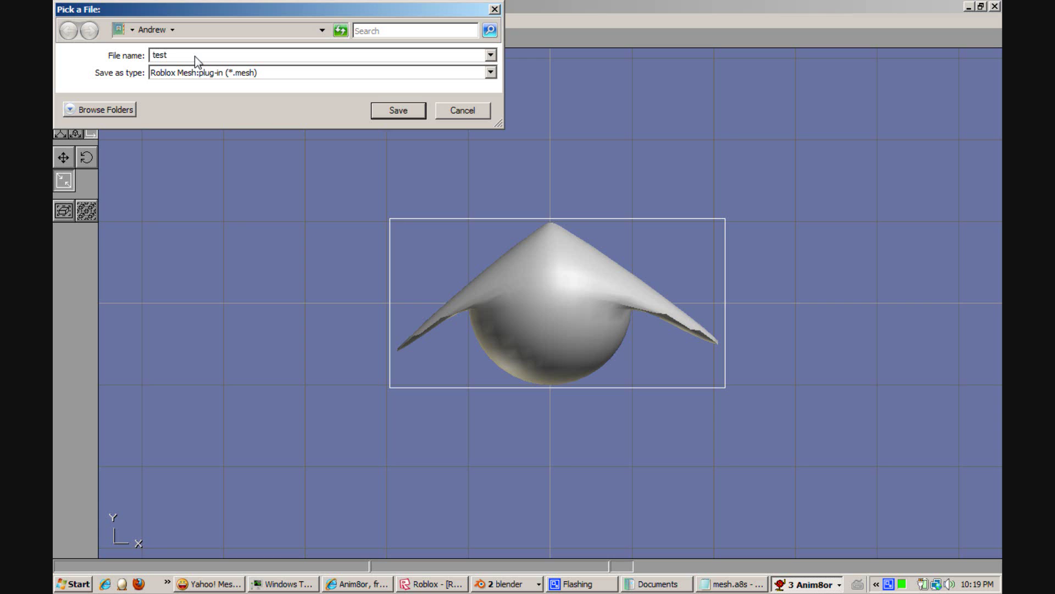
pyautogui.press('Return')
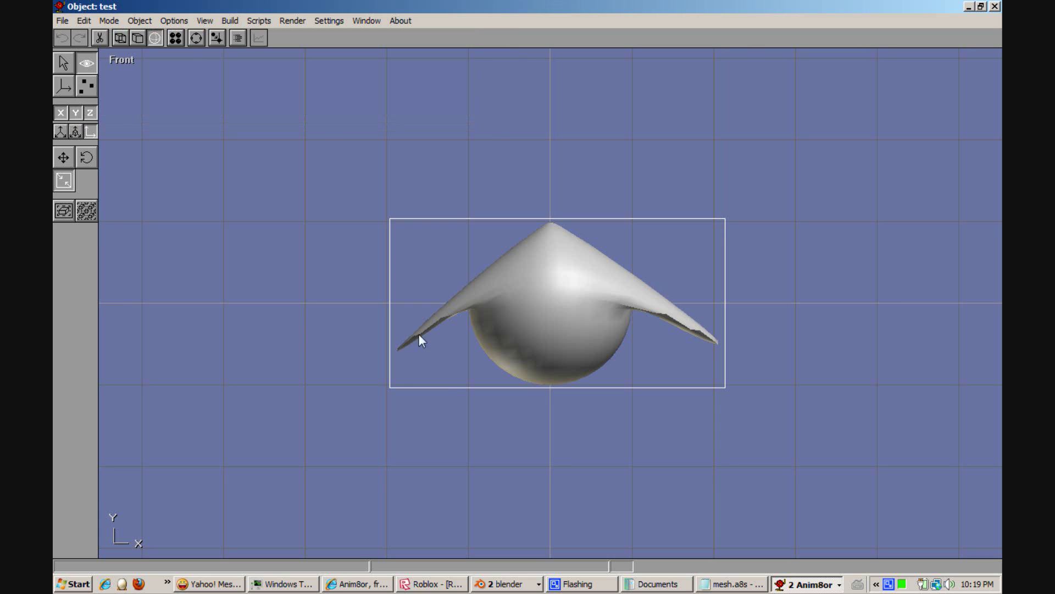
# - Switch to Roblox Studio, create a new place and insert the bright green brick
pyautogui.click(440, 583)
pyautogui.hotkey('ctrl', 'n')
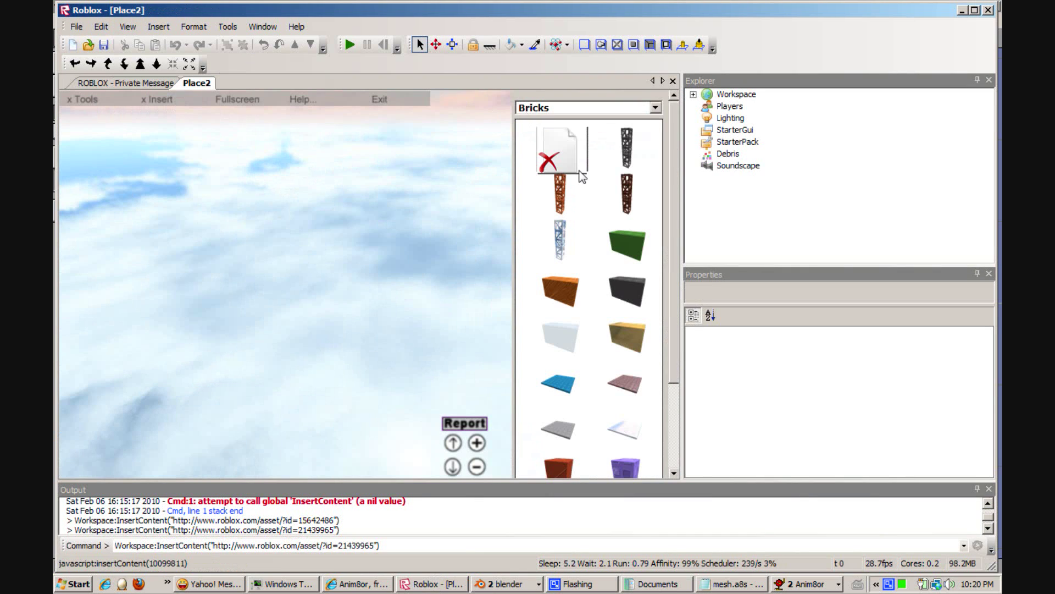
pyautogui.click(625, 242)
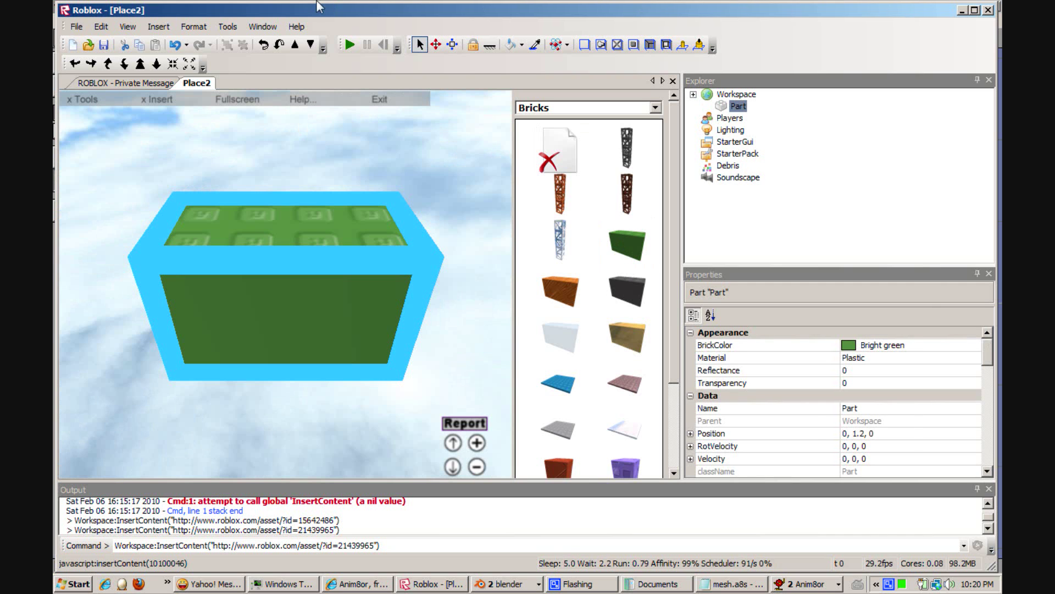
# - Insert a SpecialMesh object into the green part and set its MeshType to FileMesh
pyautogui.click(158, 26)
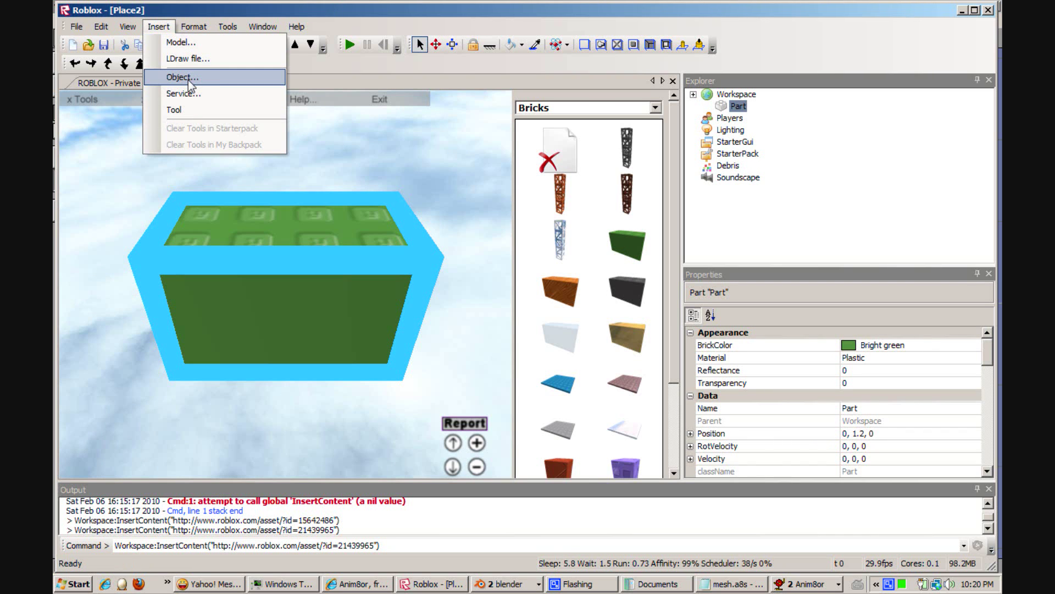
pyautogui.click(167, 73)
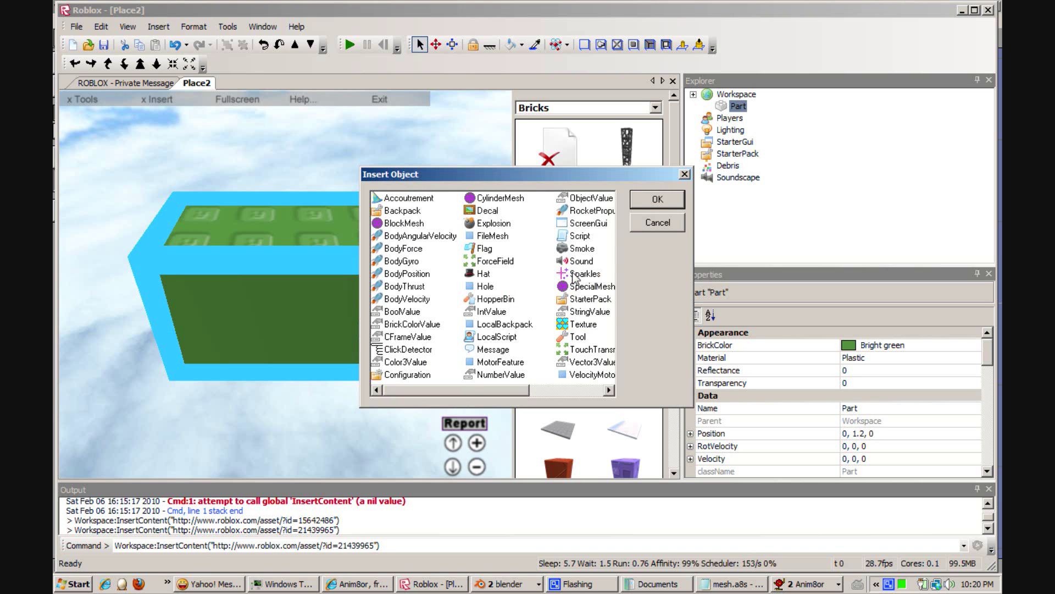
pyautogui.doubleClick(575, 287)
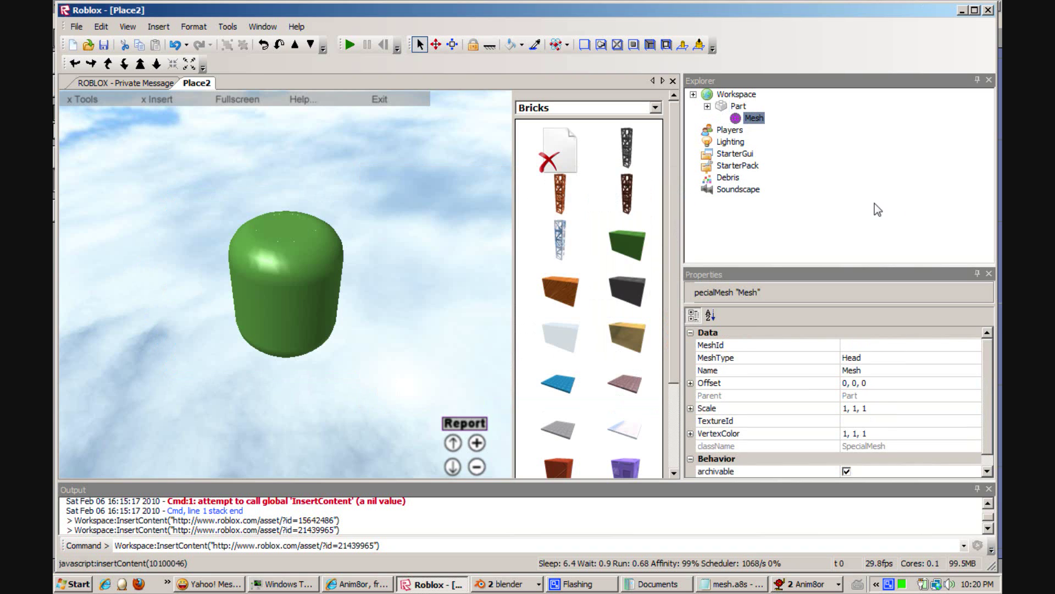
pyautogui.click(945, 359)
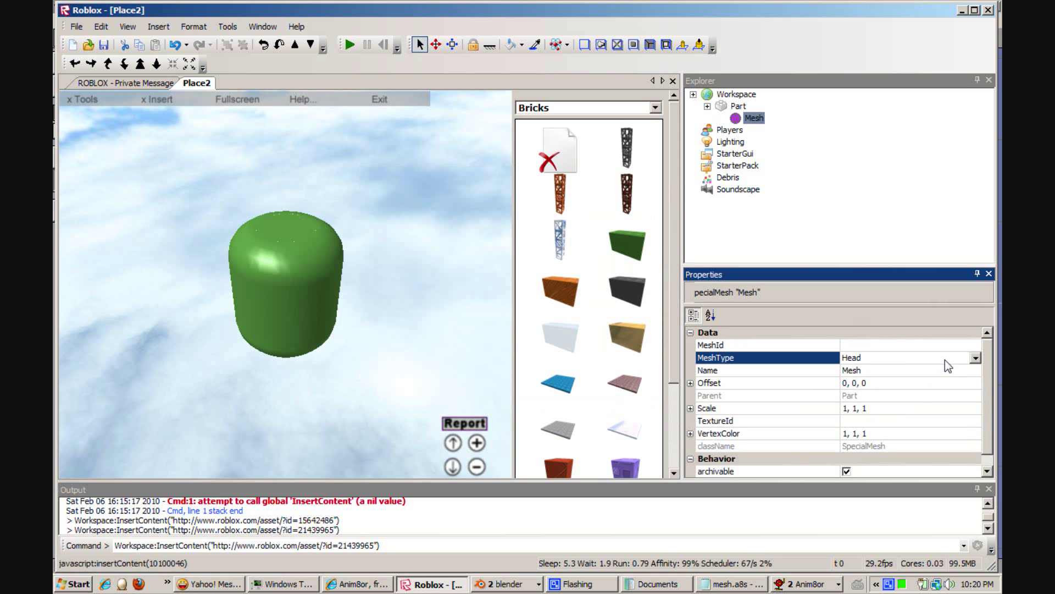
pyautogui.click(975, 358)
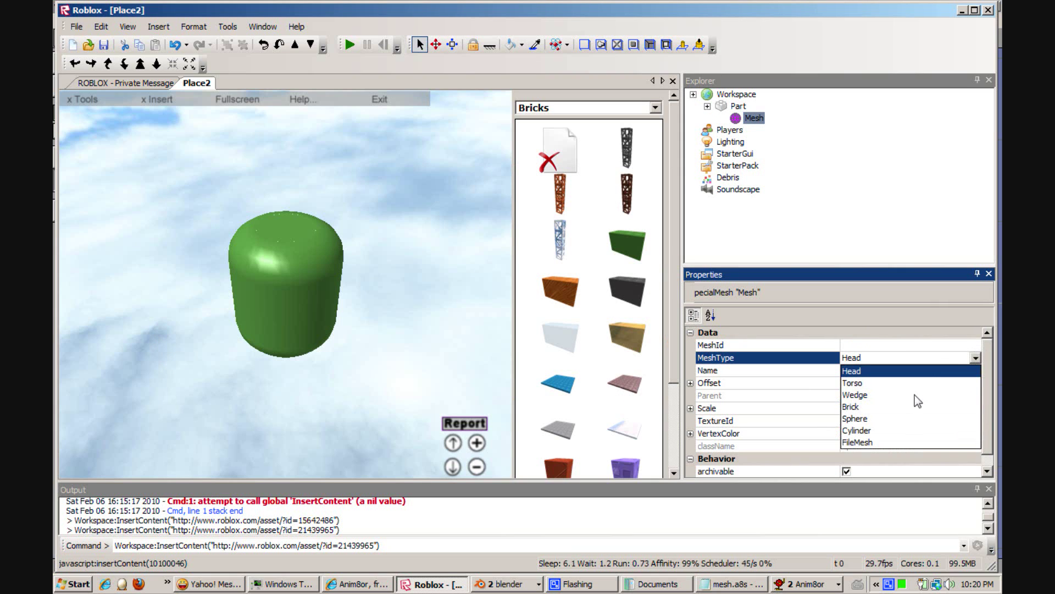
pyautogui.click(869, 444)
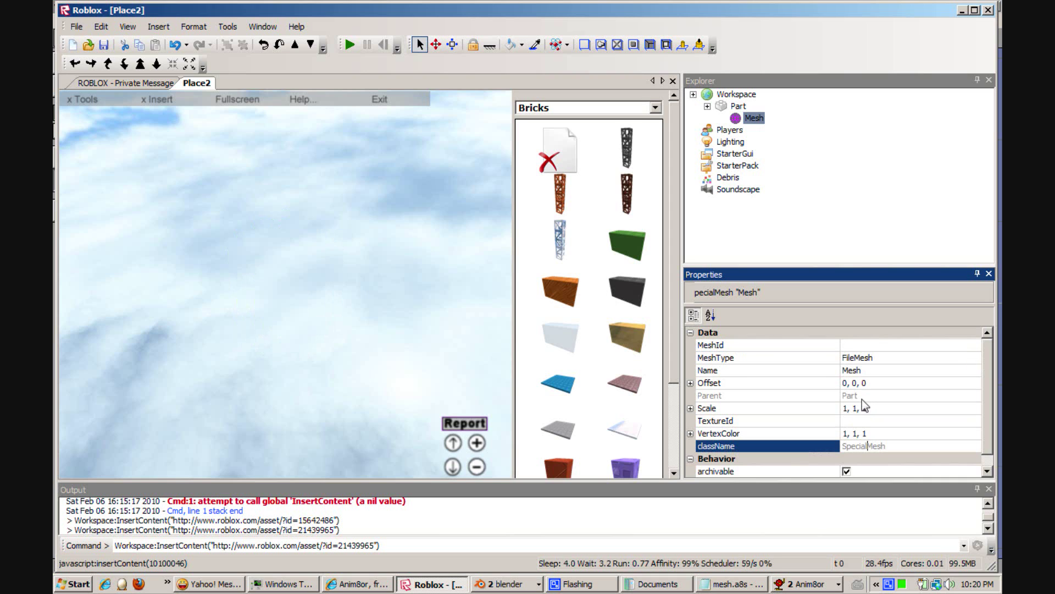
# - Set the mesh's MeshId to the full path of test.mesh in the user's home folder
pyautogui.click(861, 346)
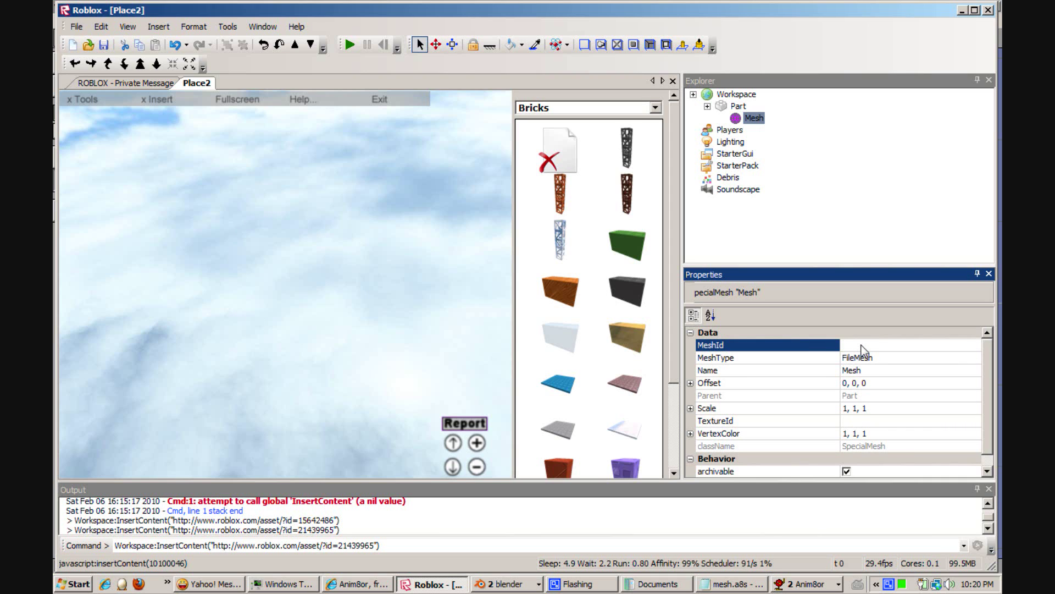
pyautogui.write('C:\\Users\\Andrew\\test.mesh')
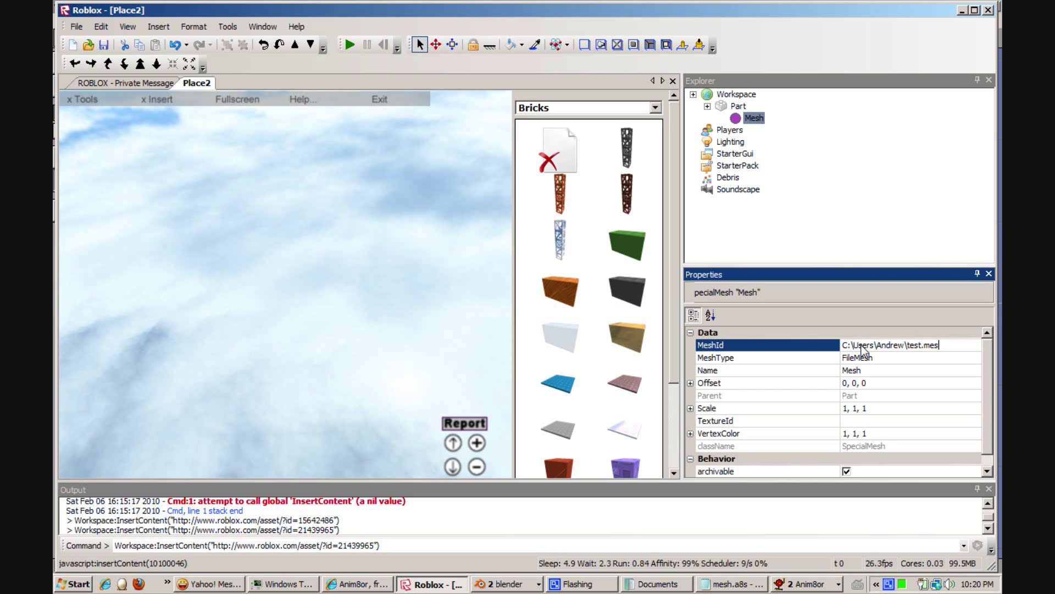
pyautogui.click(886, 368)
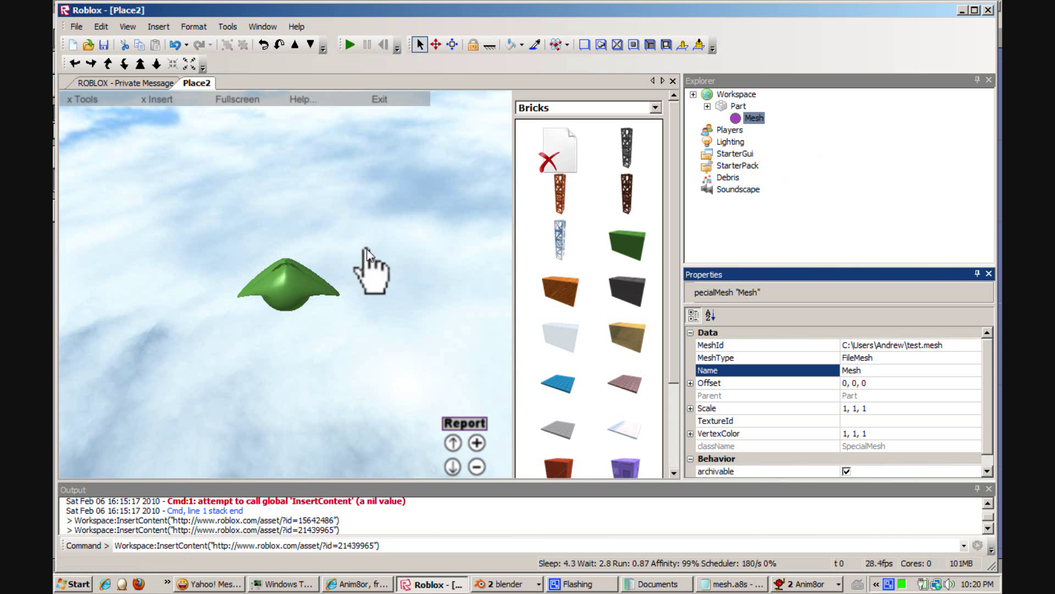
pyautogui.moveTo(417, 216); pyautogui.dragTo(417, 216, button='right')
# - Save the part containing the mesh as a model file named test in Documents
pyautogui.click(739, 106)
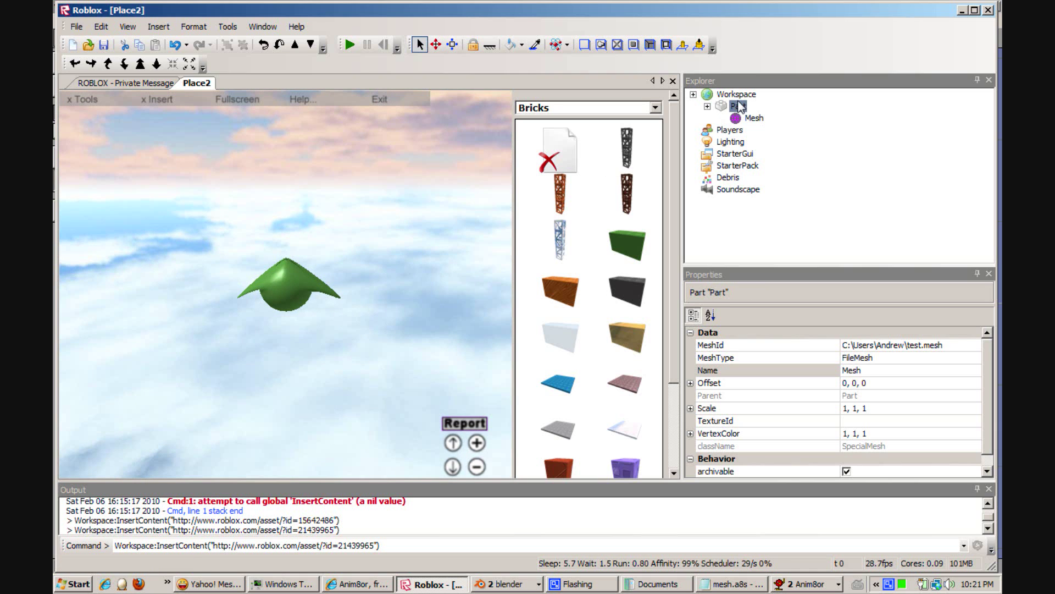
pyautogui.click(76, 27)
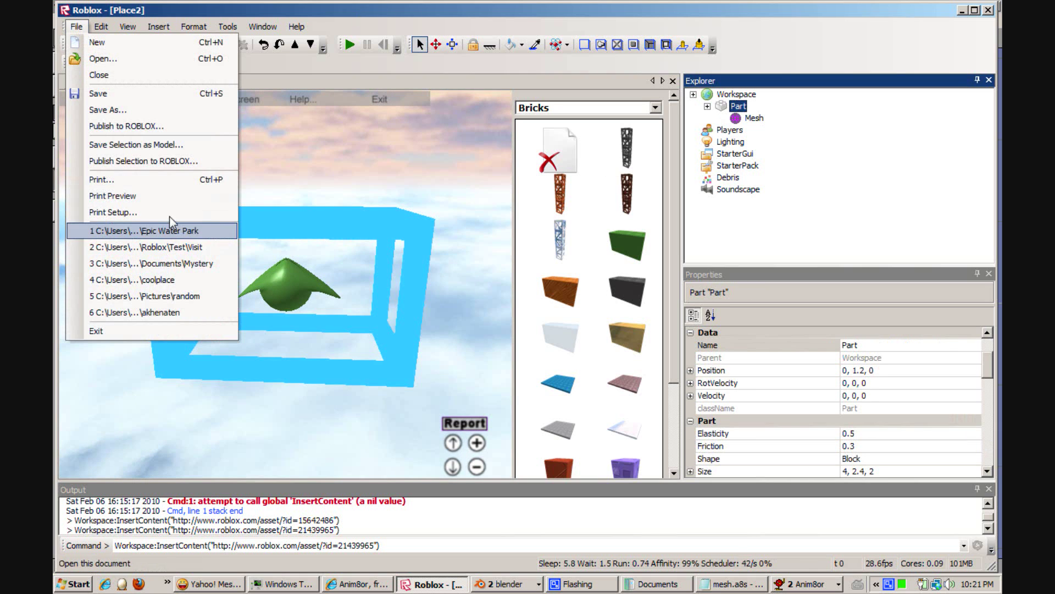
pyautogui.click(144, 148)
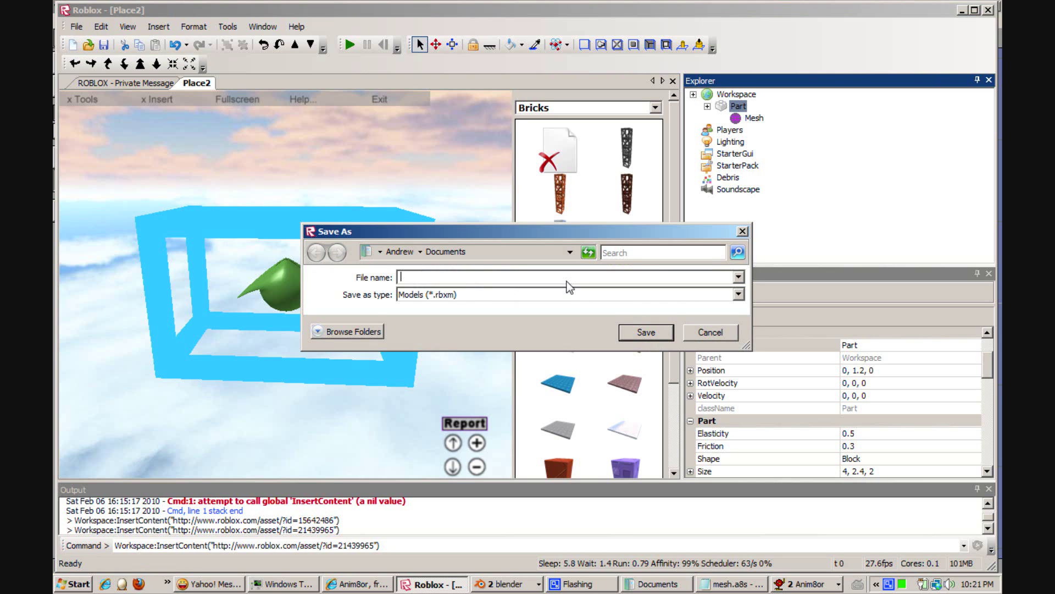
pyautogui.write('test')
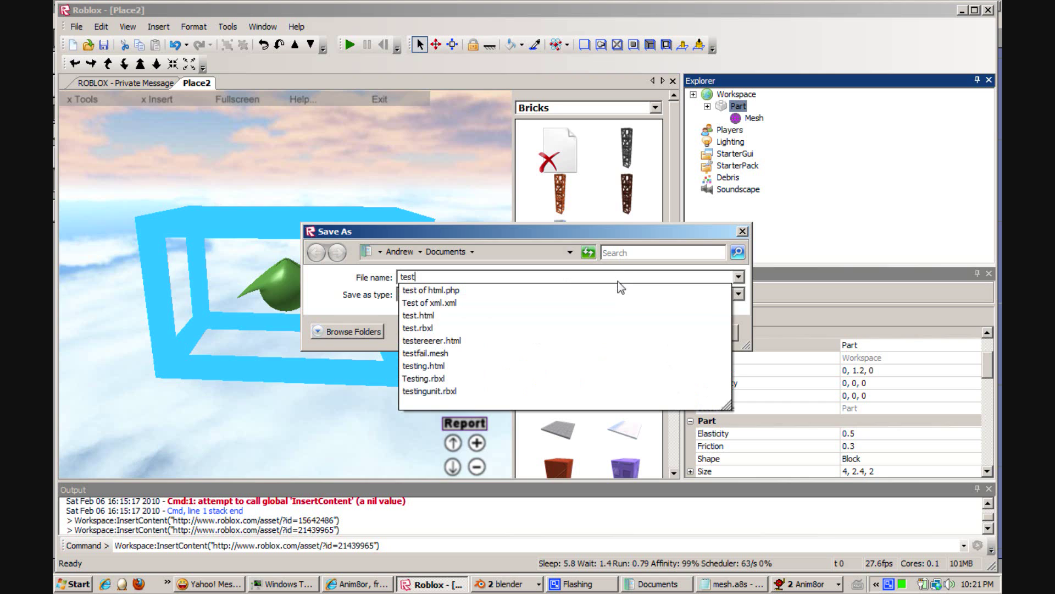
pyautogui.click(643, 333)
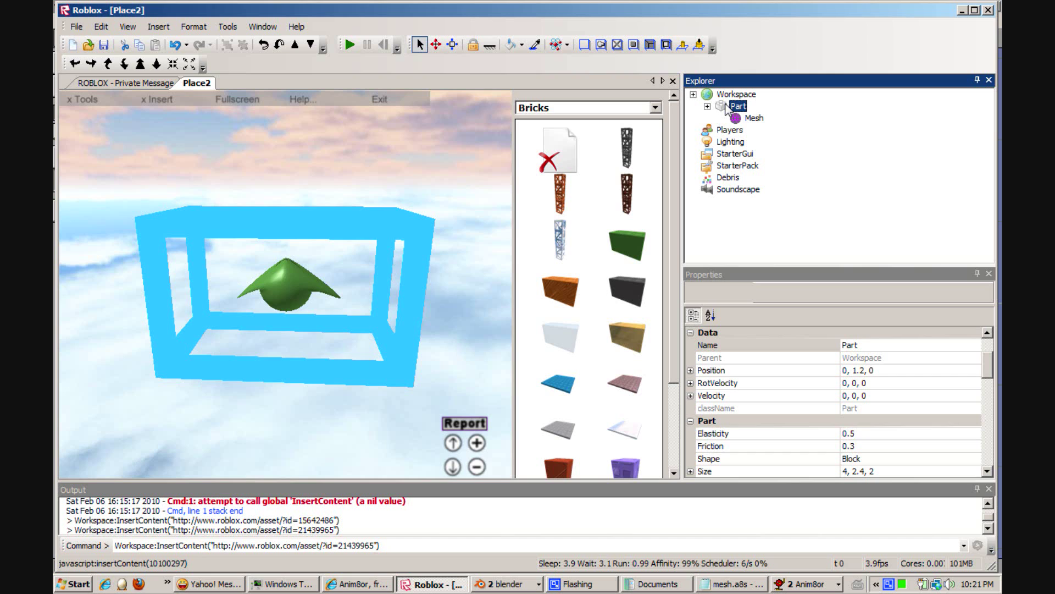
# - Delete the part from the workspace and insert the saved model test.rbxm from Documents
pyautogui.press('Delete')
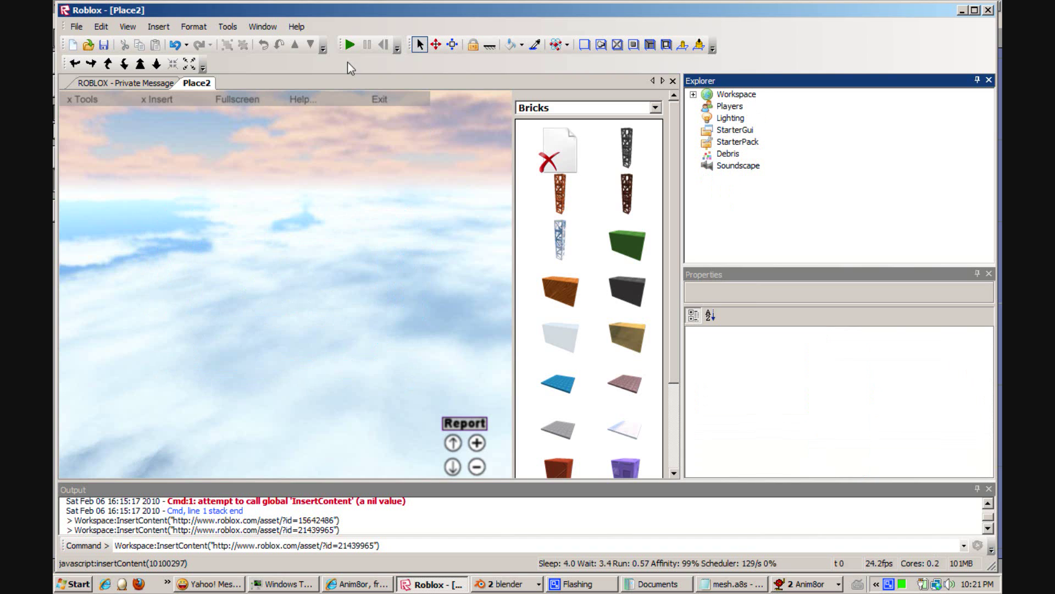
pyautogui.click(158, 27)
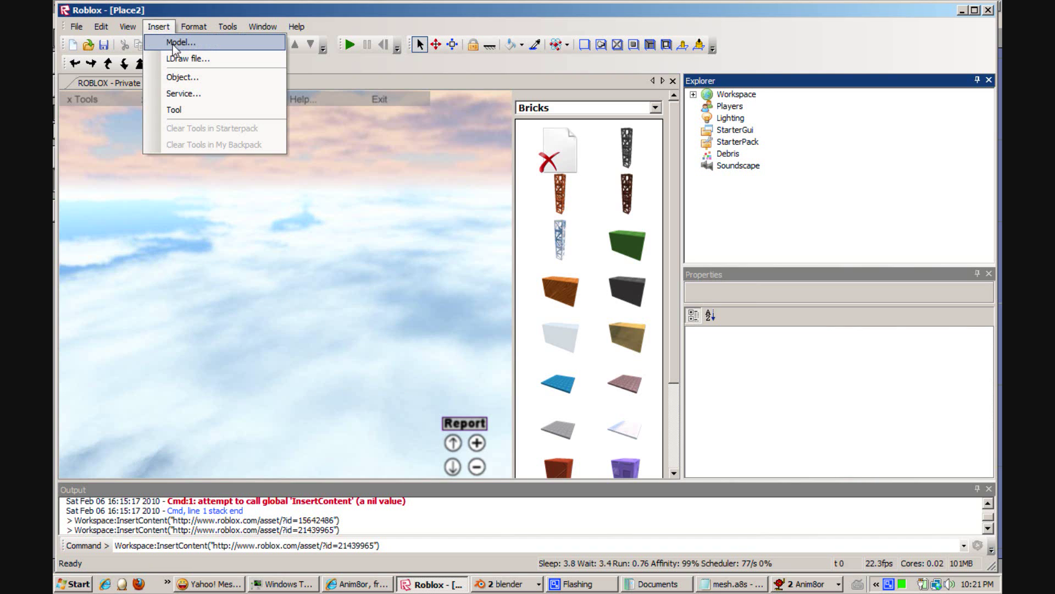
pyautogui.click(181, 42)
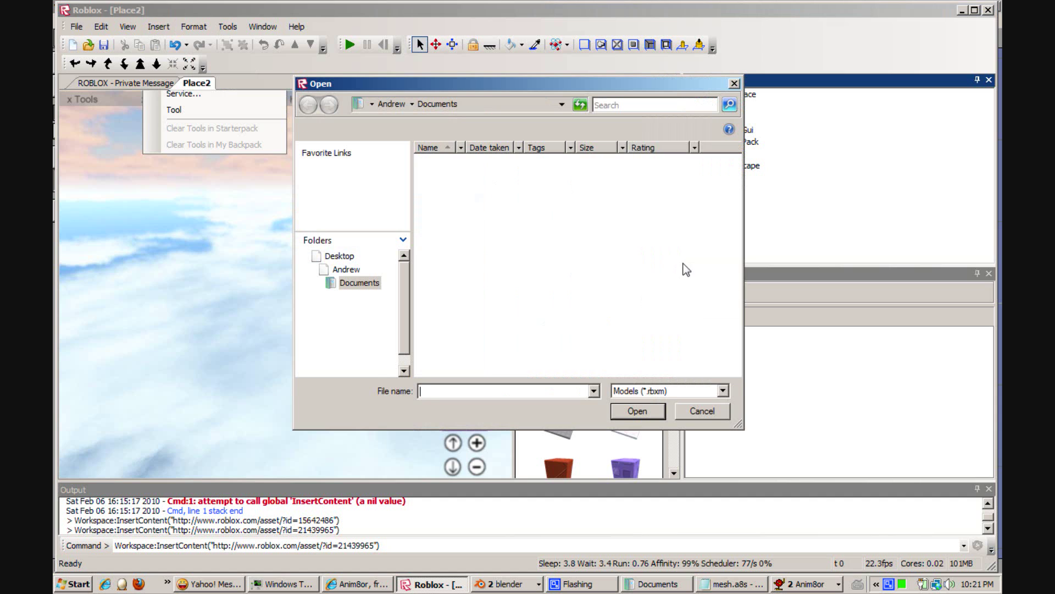
pyautogui.scroll(-4, 720, 305)
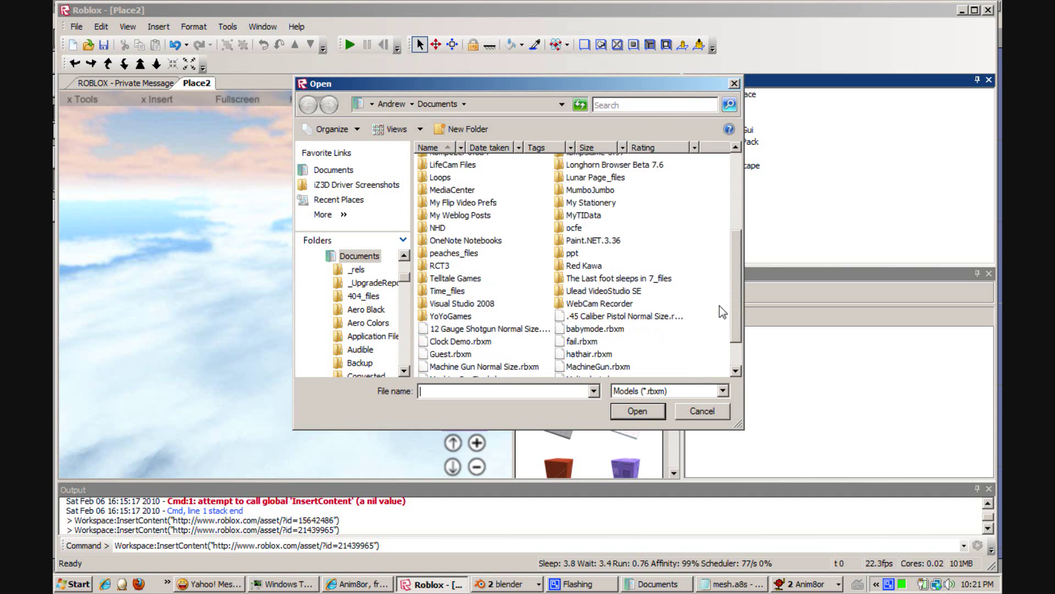
pyautogui.scroll(-2, 720, 305)
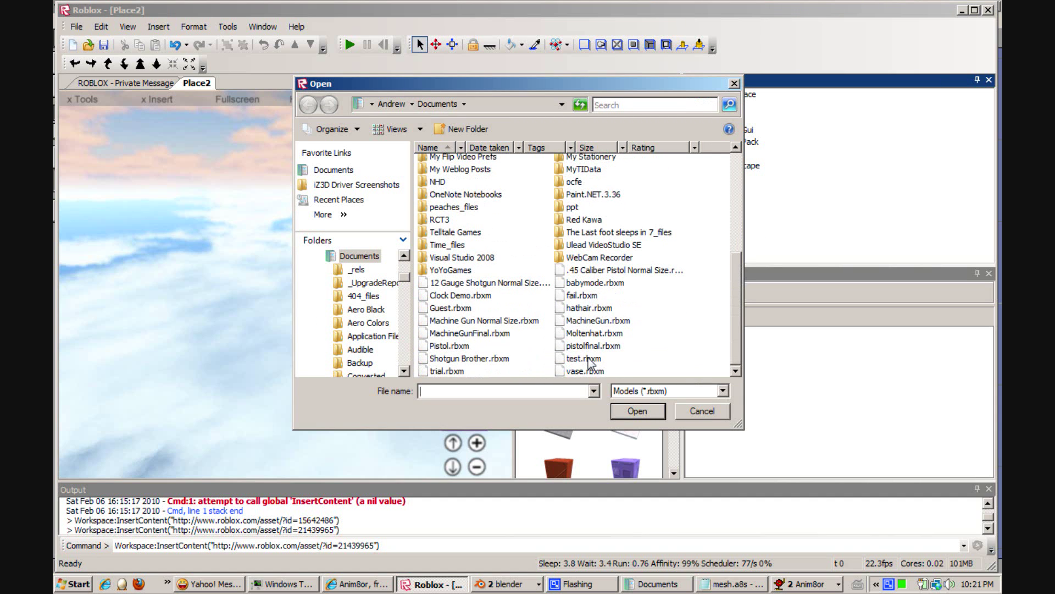
pyautogui.click(493, 372)
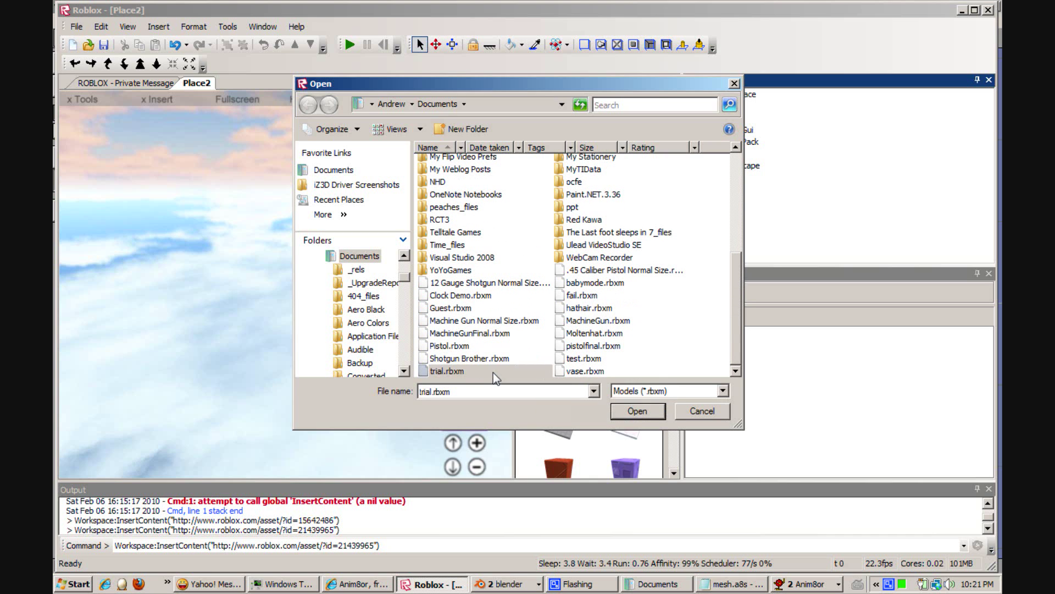
pyautogui.click(570, 360)
pyautogui.click(628, 412)
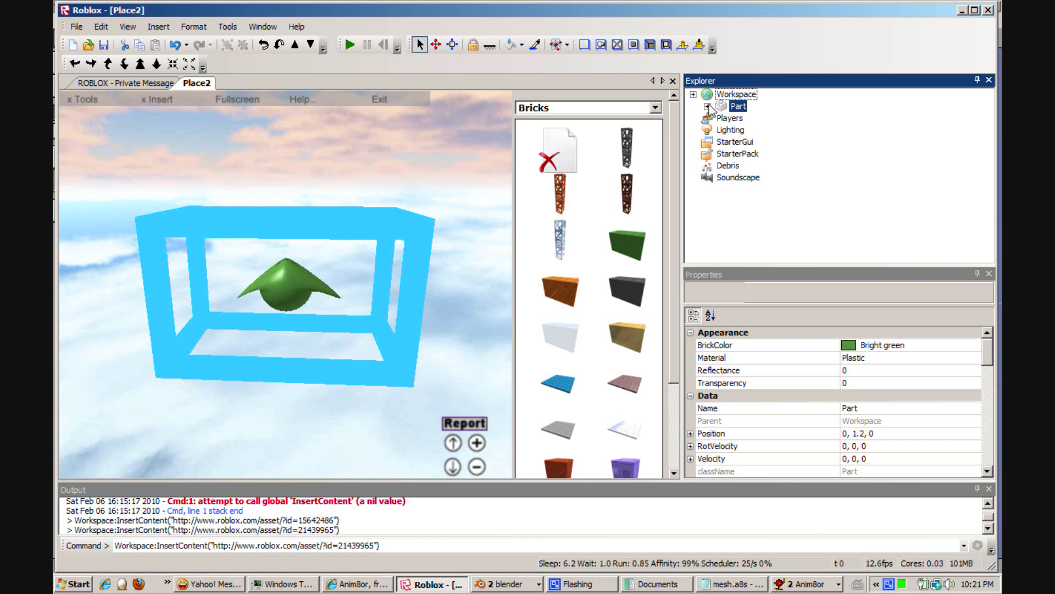
# - Expand the inserted part and examine the MeshId value of its mesh
pyautogui.click(707, 107)
pyautogui.click(739, 120)
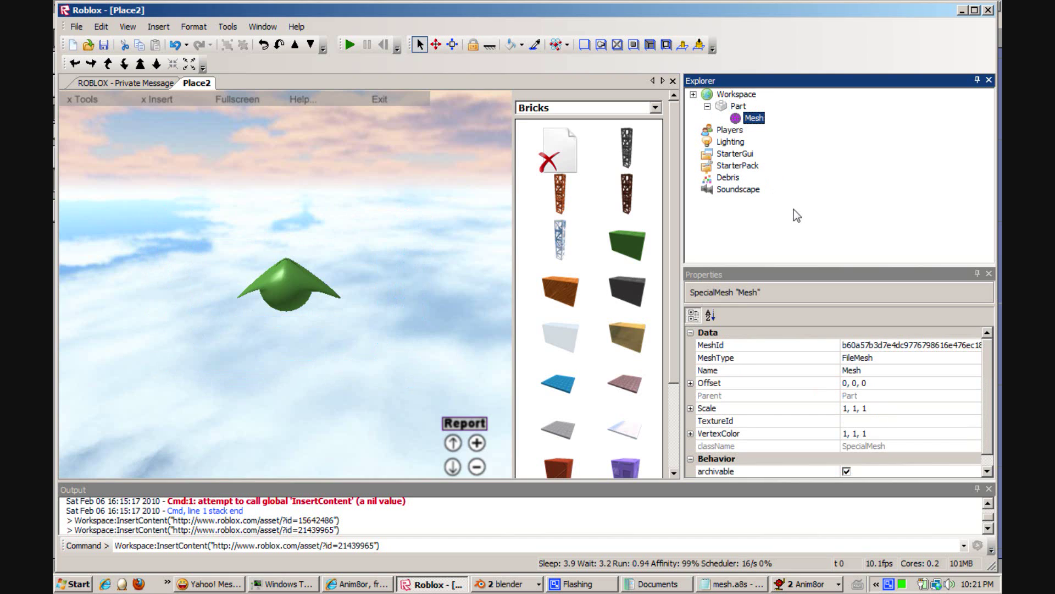
pyautogui.click(842, 345)
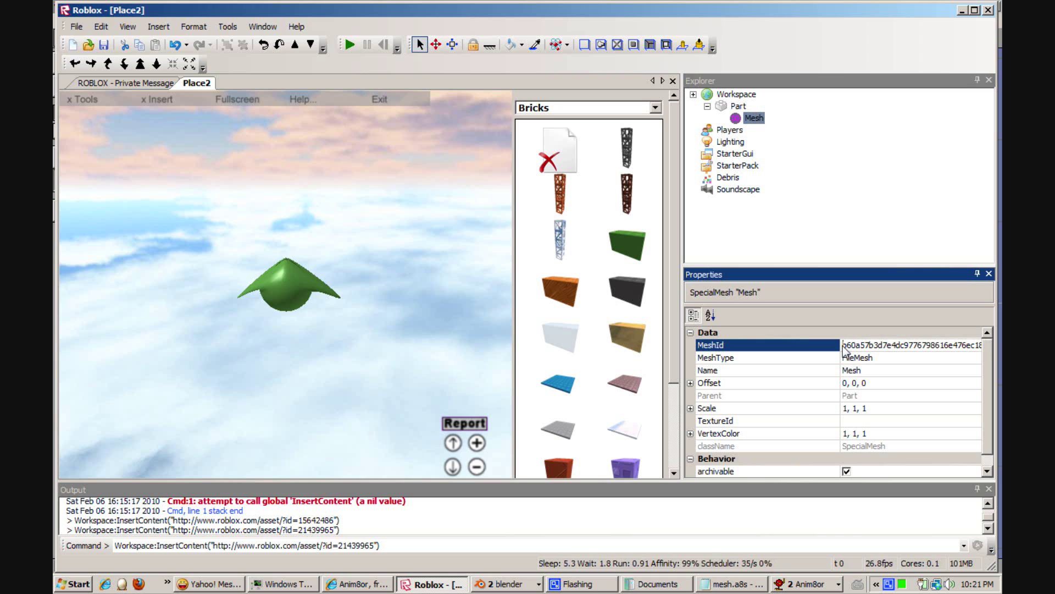
pyautogui.doubleClick(945, 345)
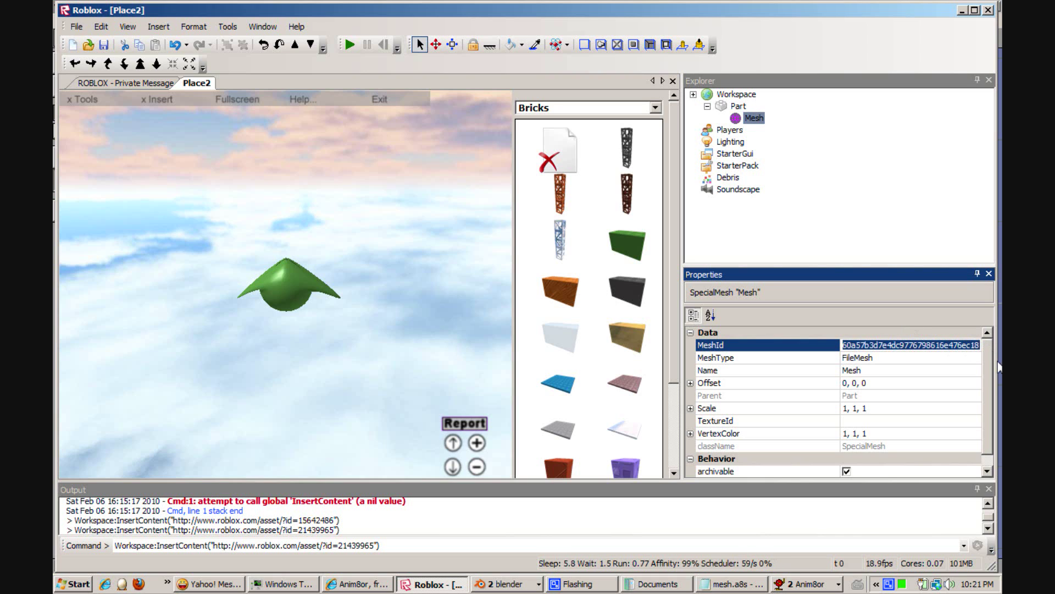
pyautogui.click(903, 346)
pyautogui.doubleClick(906, 345)
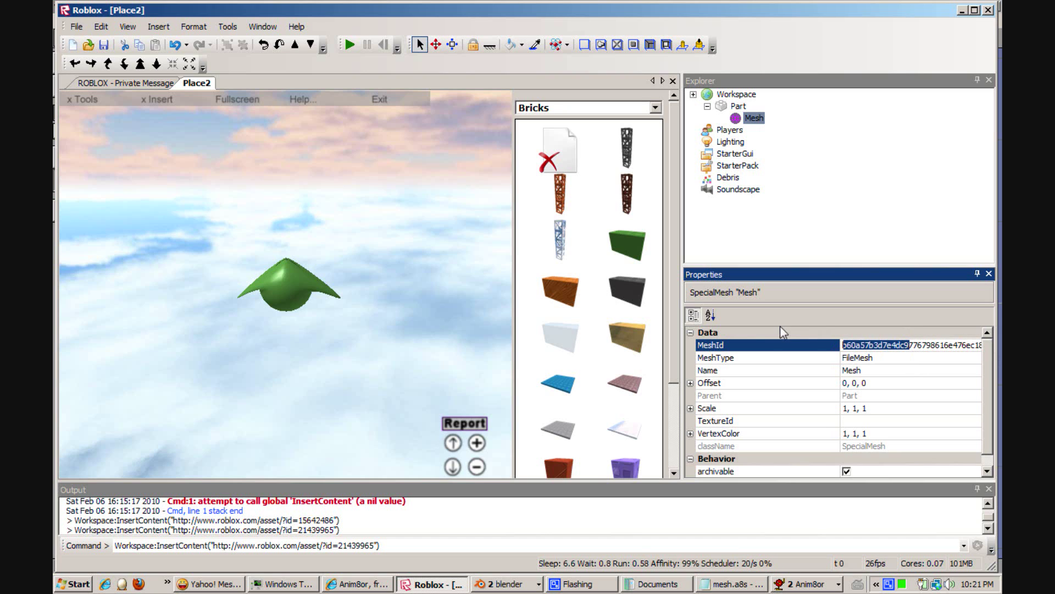
pyautogui.click(845, 346)
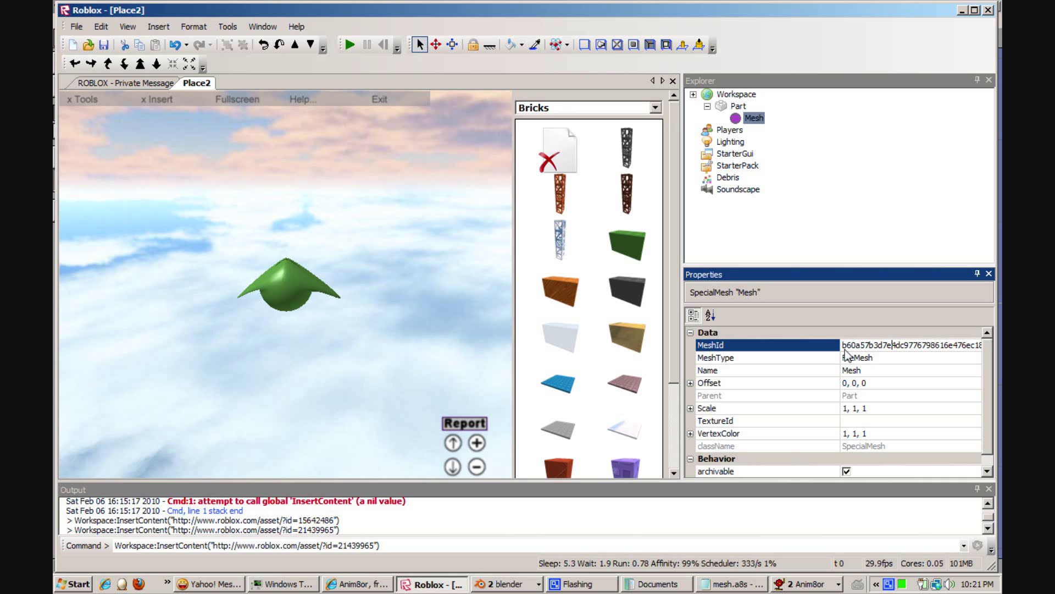
pyautogui.moveTo(844, 346); pyautogui.dragTo(726, 297)
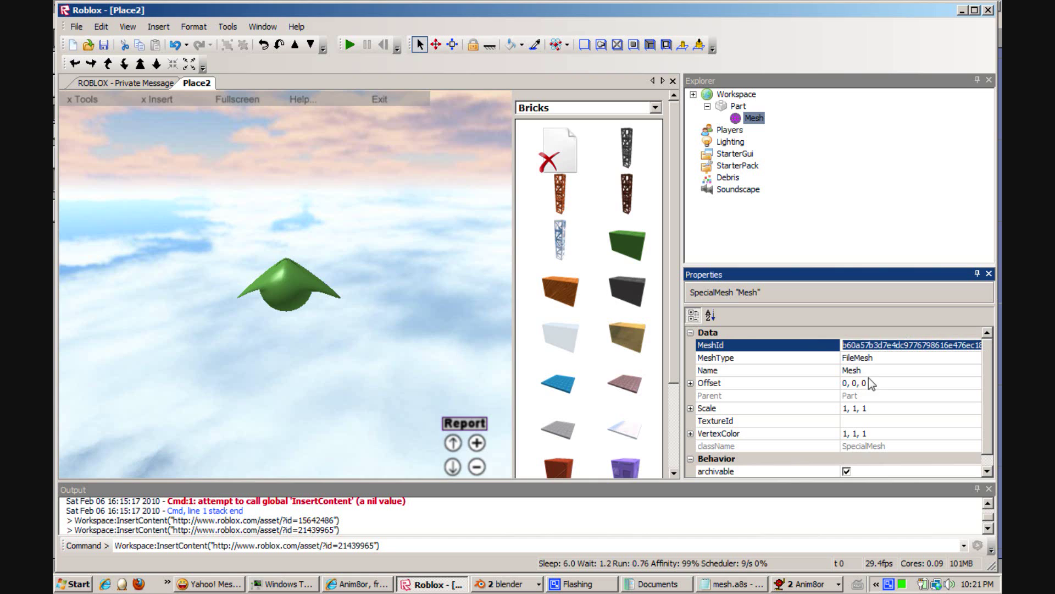
pyautogui.click(832, 373)
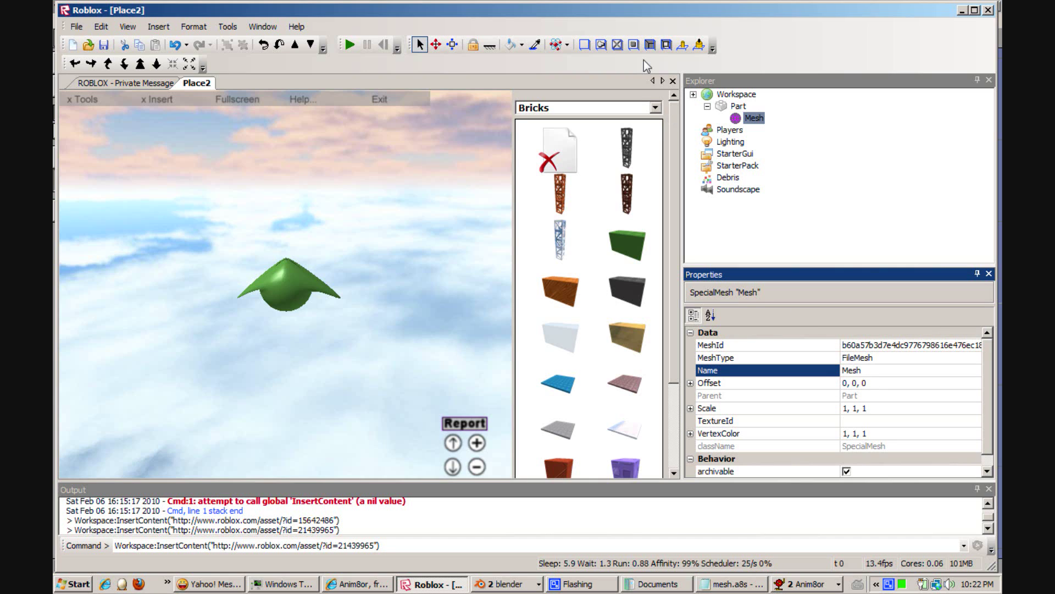